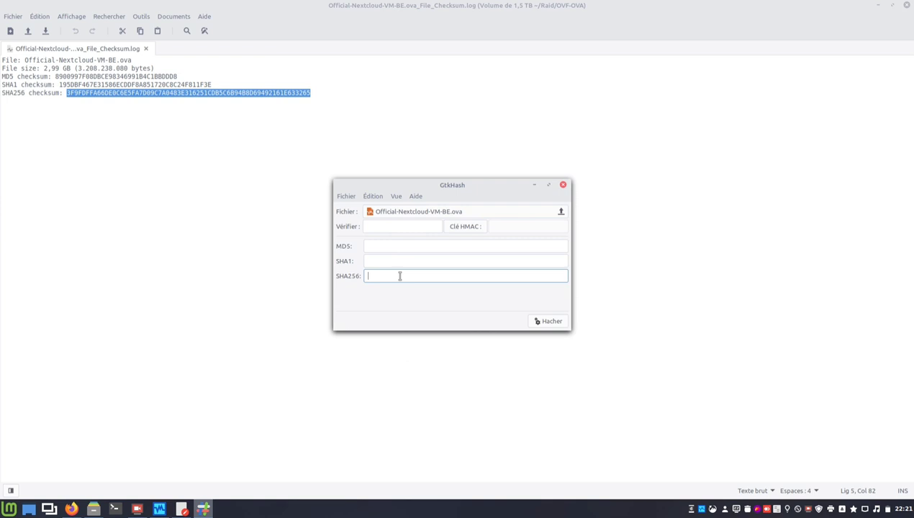
Hash the .ova file in GtkHash and paste the log's SHA256 checksum into the verify field.
left_click(547, 321)
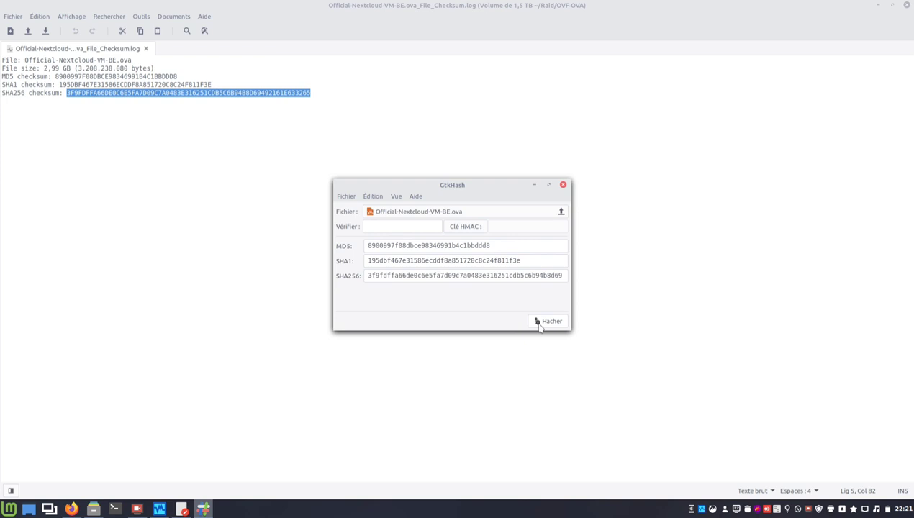
left_click(413, 227)
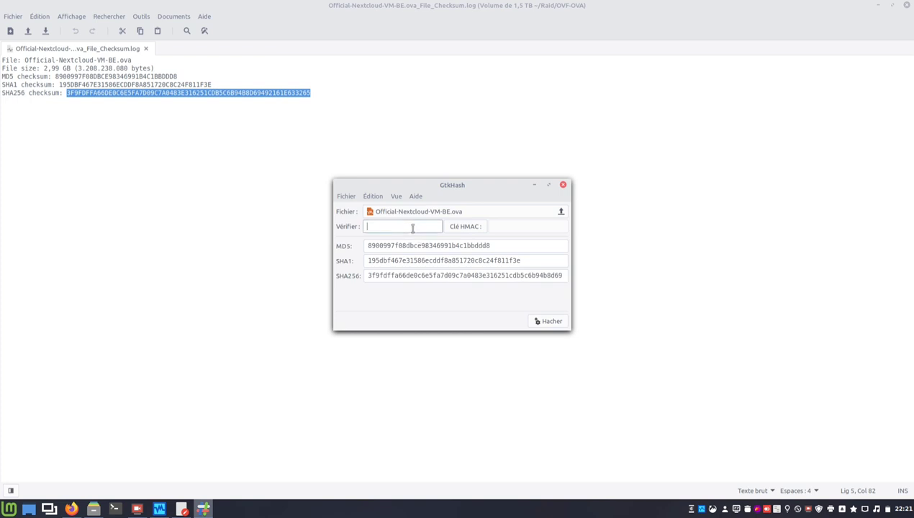
right_click(413, 227)
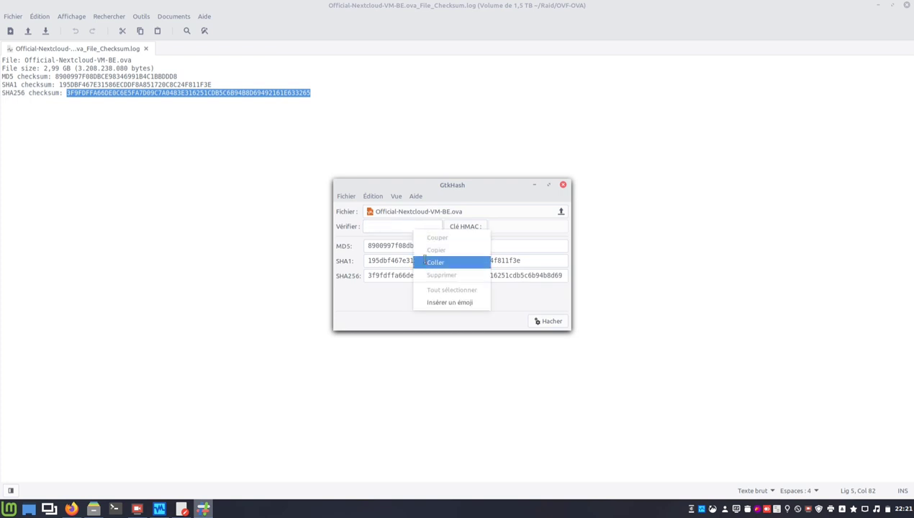
left_click(423, 260)
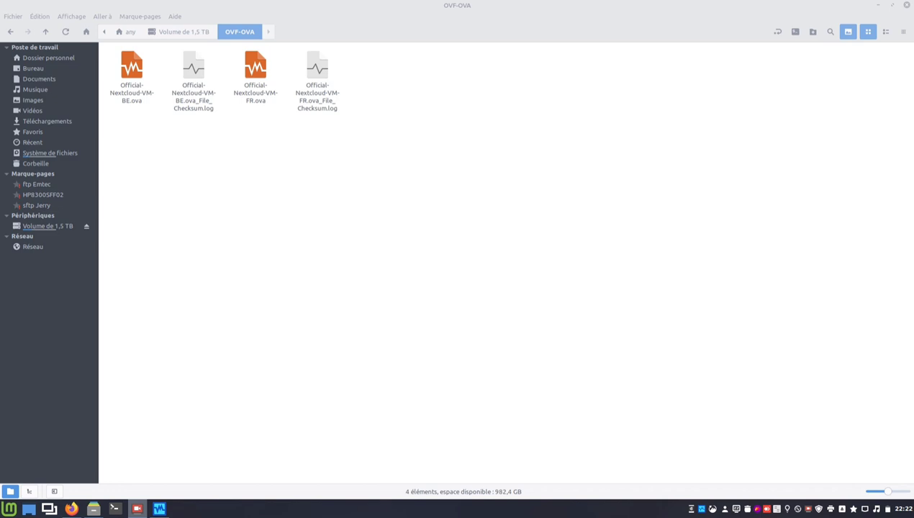
Open and dismiss the BE .ova file's context menu, then bring the VirtualBox manager forward.
right_click(138, 72)
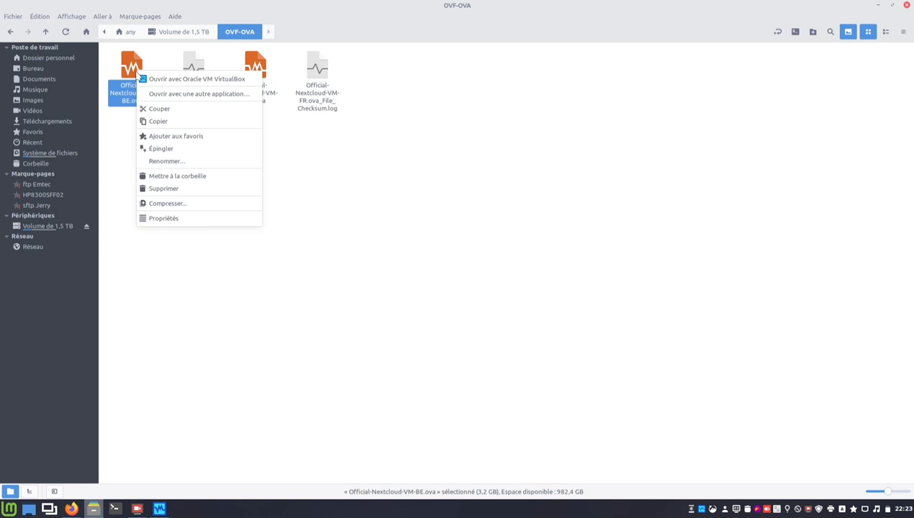
left_click(235, 349)
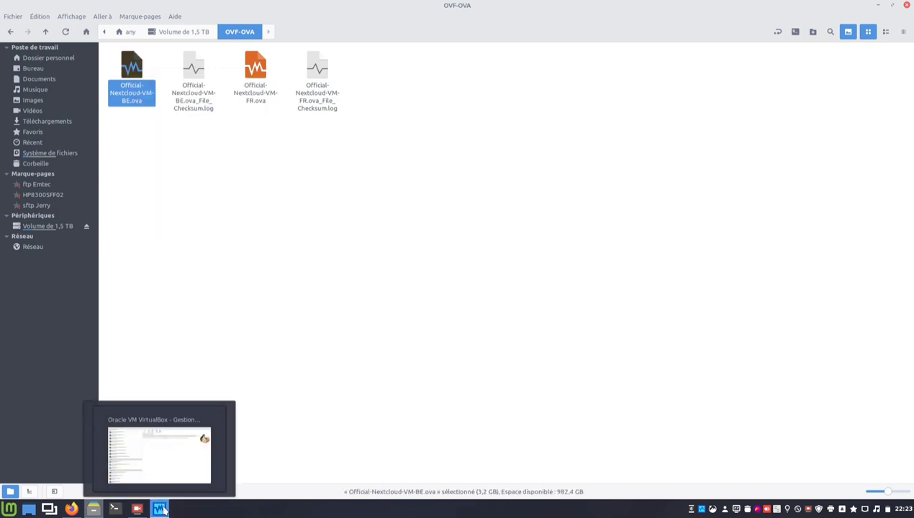
left_click(165, 510)
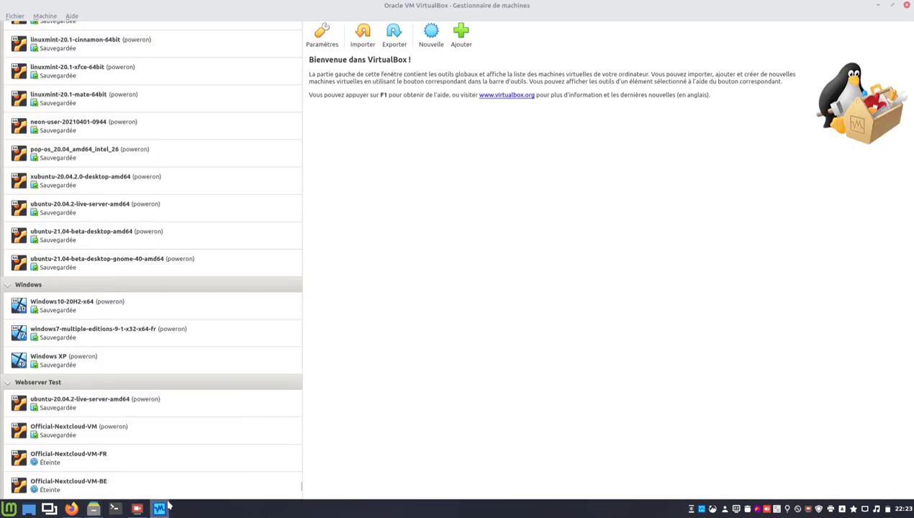
Select Official-Nextcloud-VM-BE.ova from /home/any/Raid/OVF-OVA in the import wizard and continue to the settings review.
left_click(363, 34)
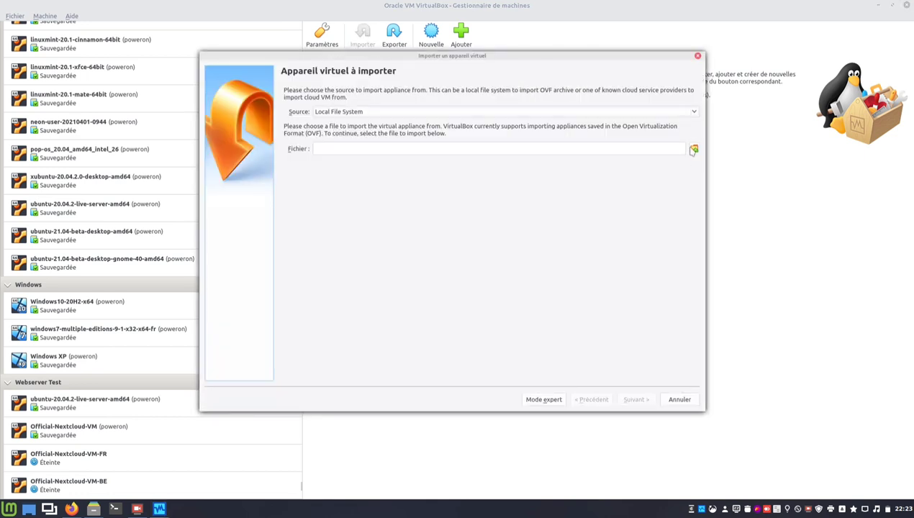
left_click(693, 149)
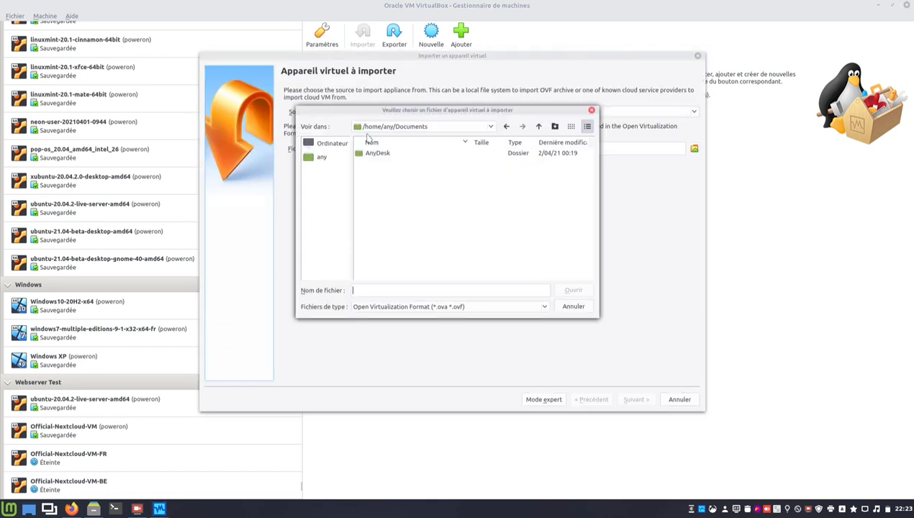
left_click(324, 157)
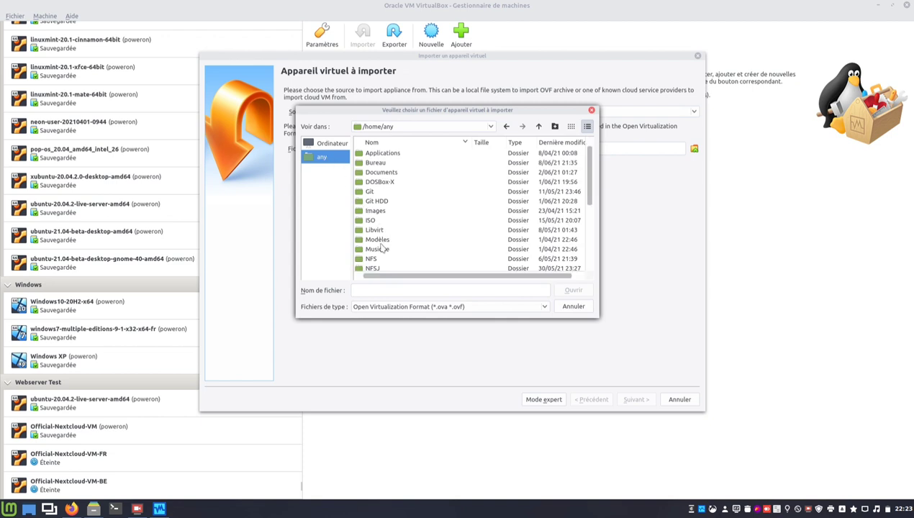
scroll(380, 245, "down", 4)
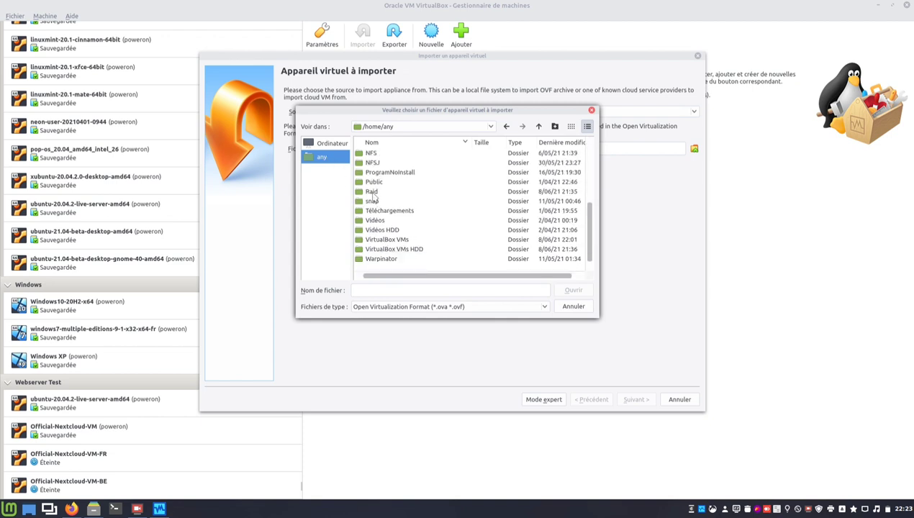
double_click(371, 193)
double_click(379, 215)
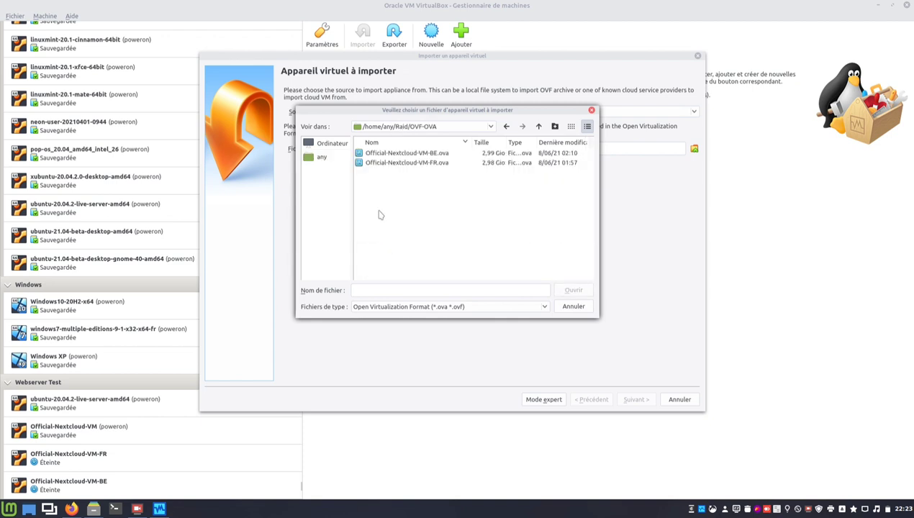
double_click(411, 153)
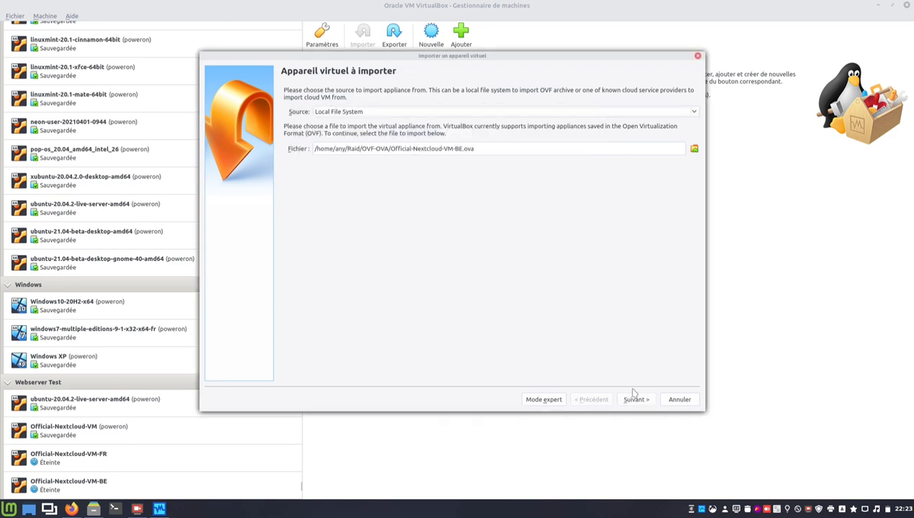
left_click(634, 400)
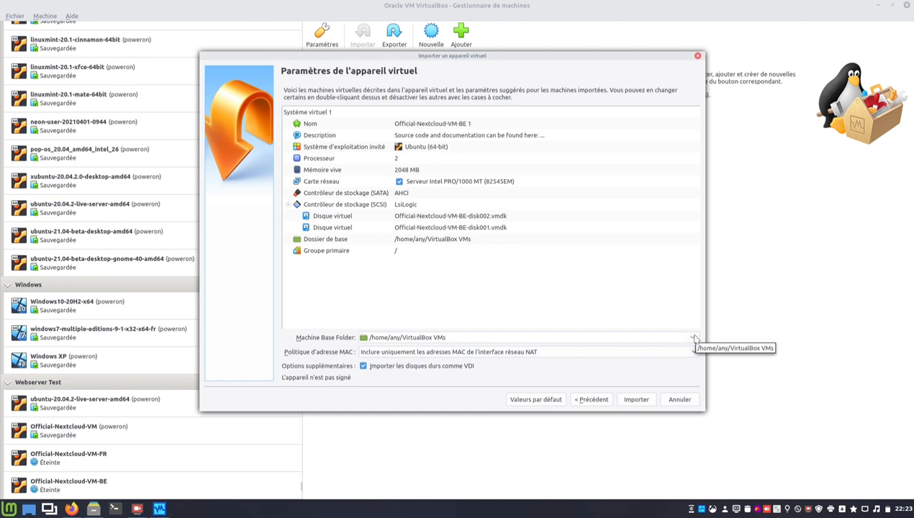
Import the appliance, keeping /home/any/VirtualBox VMs as the machine base folder.
left_click(695, 337)
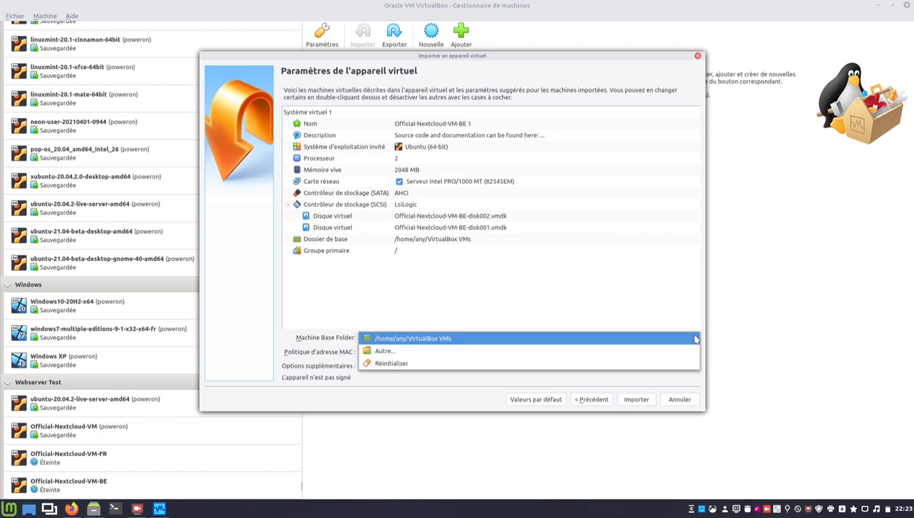
left_click(688, 297)
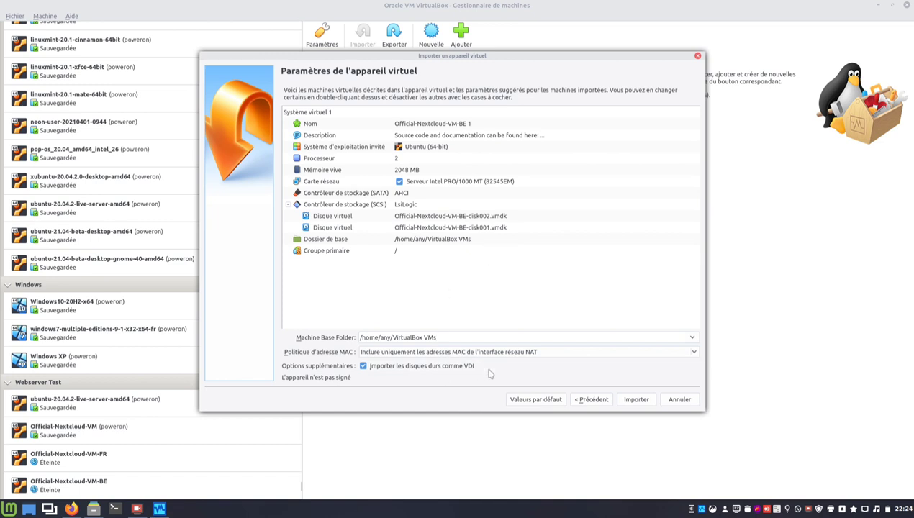
left_click(638, 400)
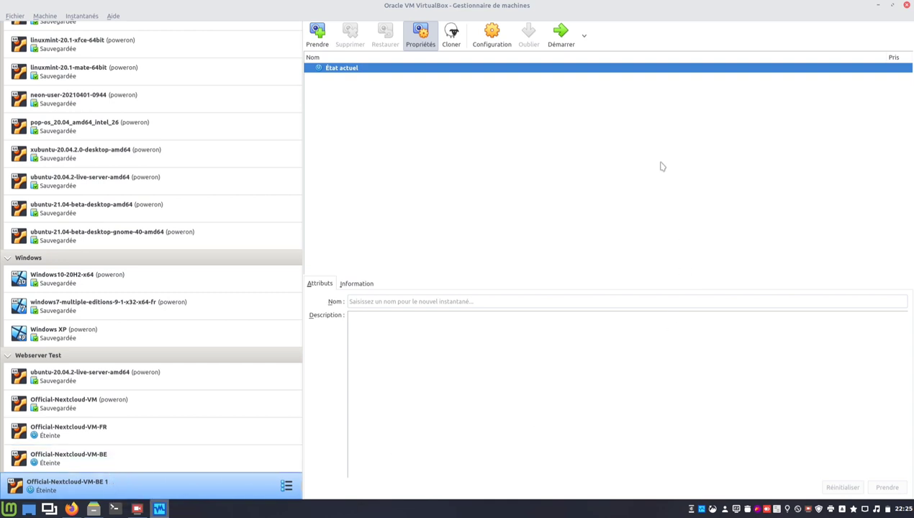
Open Official-Nextcloud-VM-BE 1's settings and cancel them without changes.
left_click(501, 38)
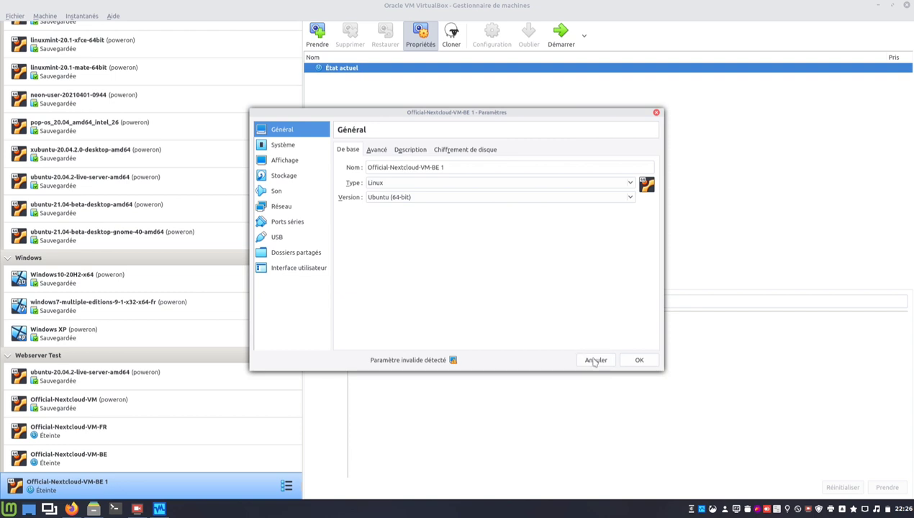
left_click(595, 360)
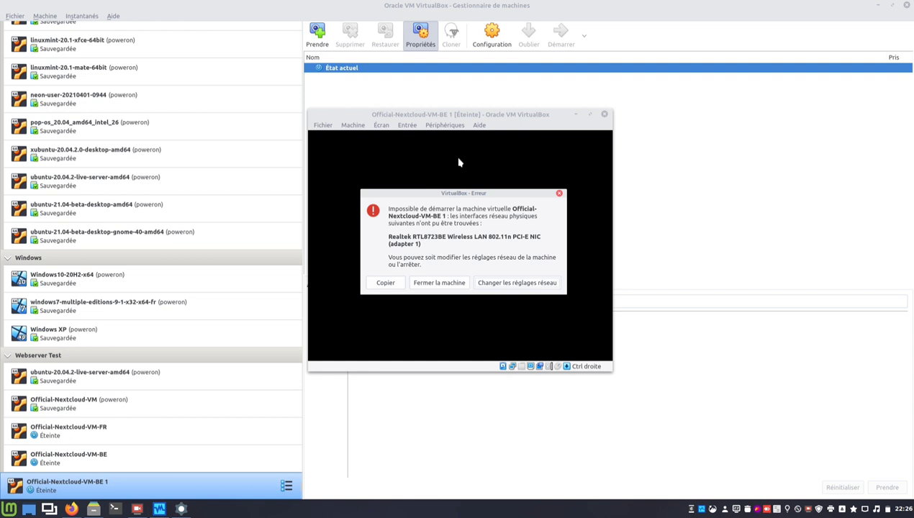
Keep the network adapter bridged to enp5s0 and start the VM.
left_click(524, 283)
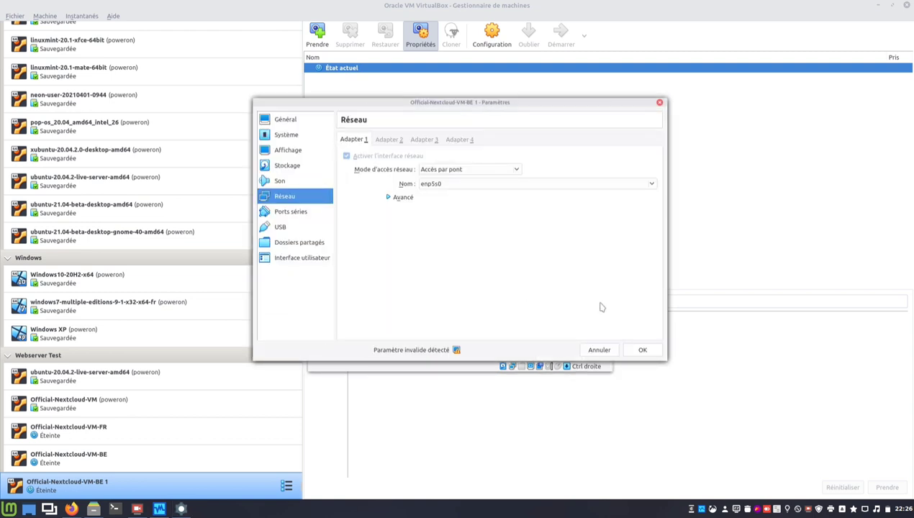
left_click(644, 349)
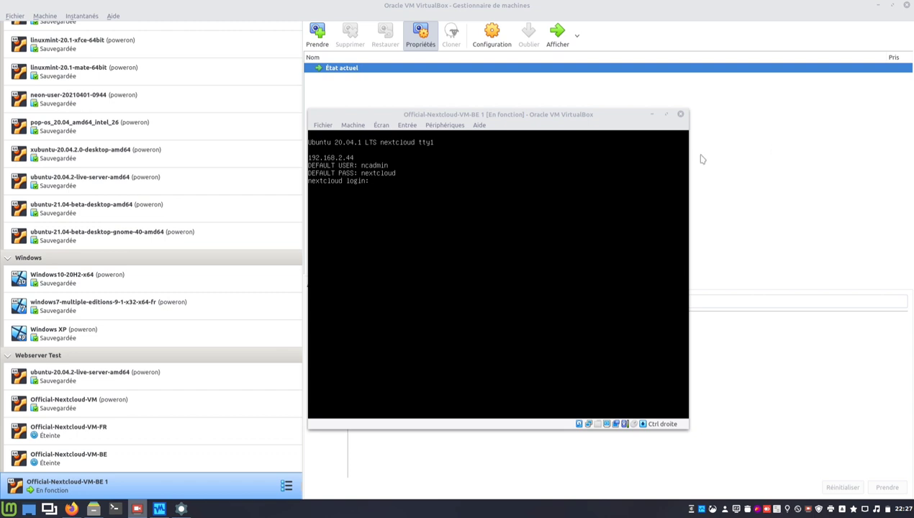
Open the running VM's settings at the Général > Description notes.
left_click(483, 41)
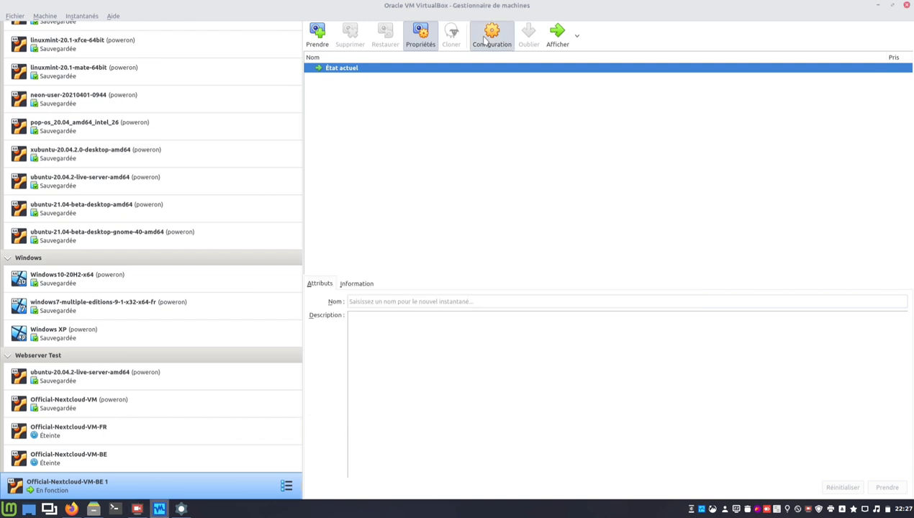
left_click(483, 41)
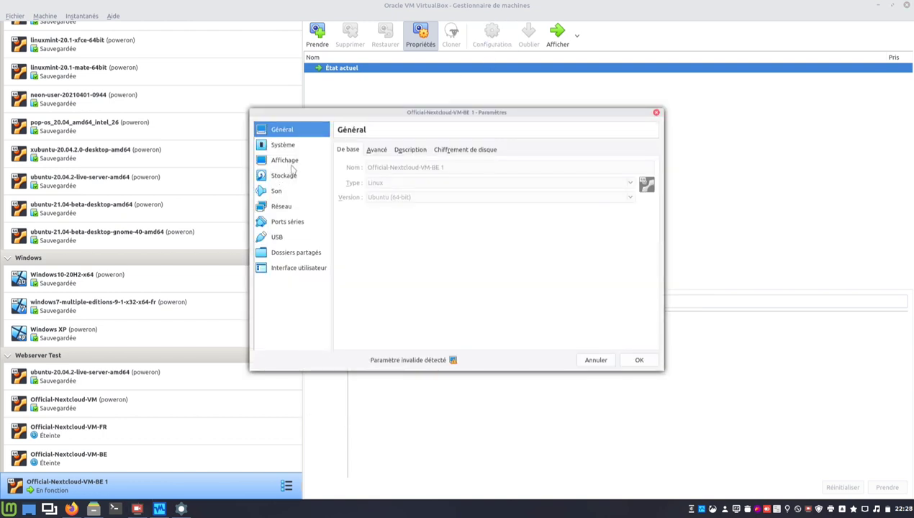
left_click(406, 153)
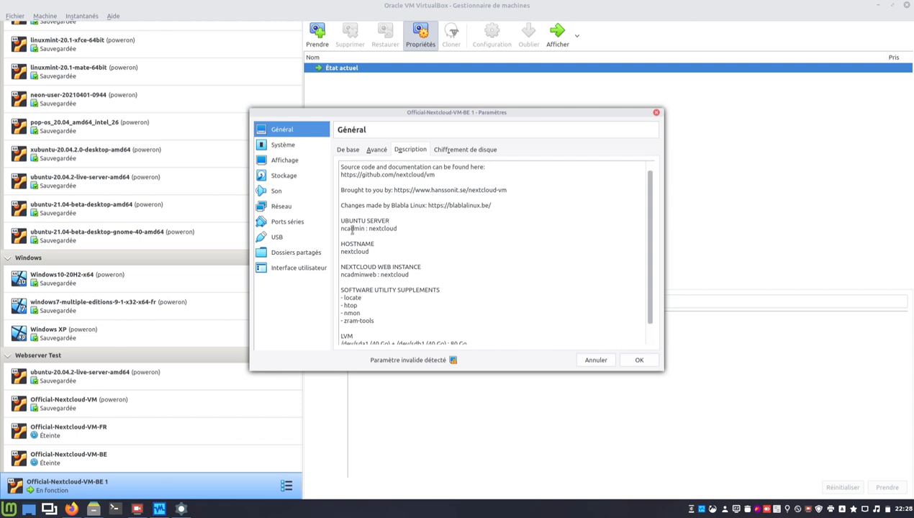
Highlight the server and web login names, their passwords and hostname nextcloud, then scroll down the notes.
double_click(352, 228)
double_click(382, 230)
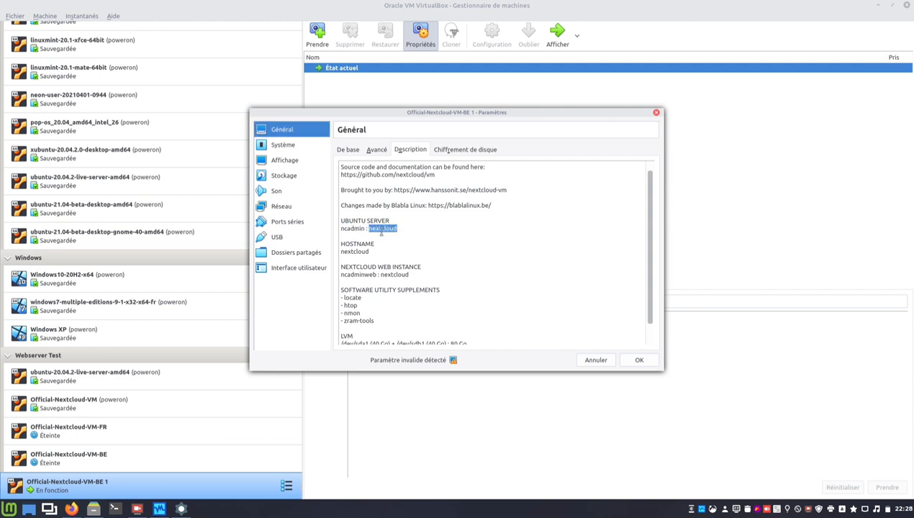
double_click(360, 251)
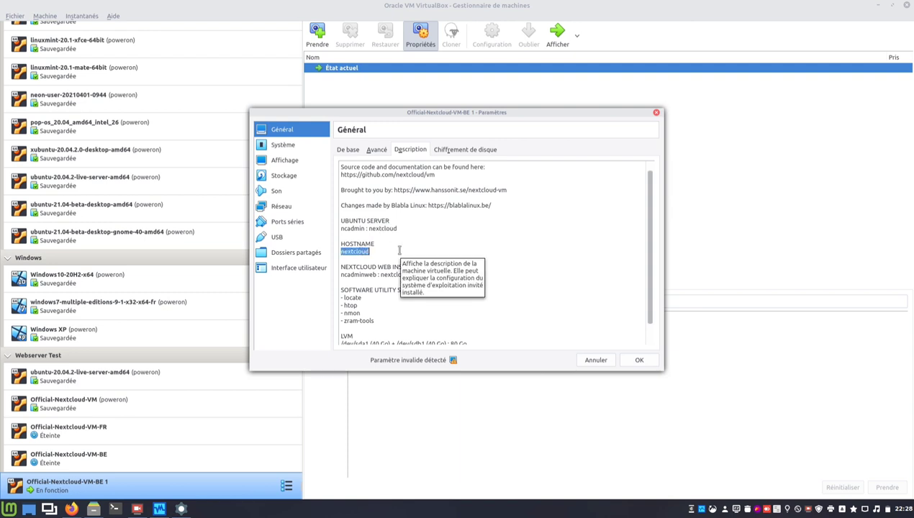
left_click(525, 259)
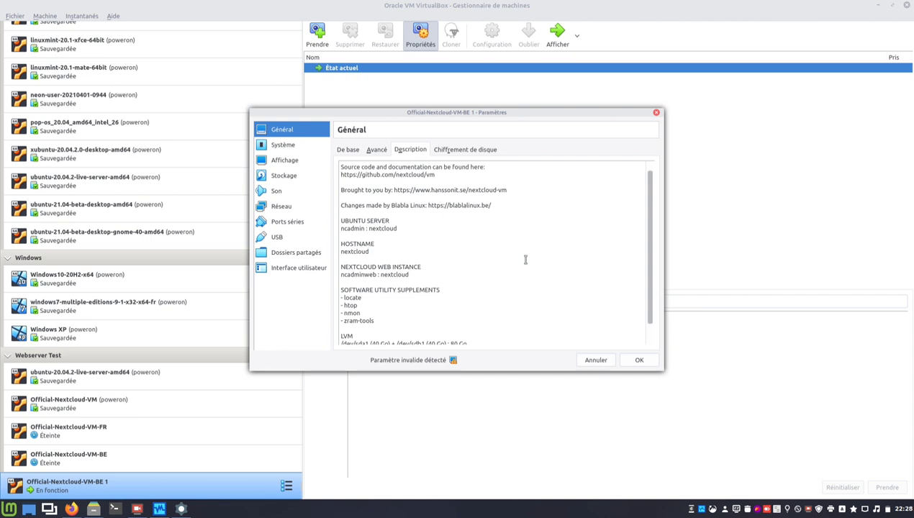
double_click(361, 274)
double_click(395, 275)
left_click(394, 229)
double_click(394, 228)
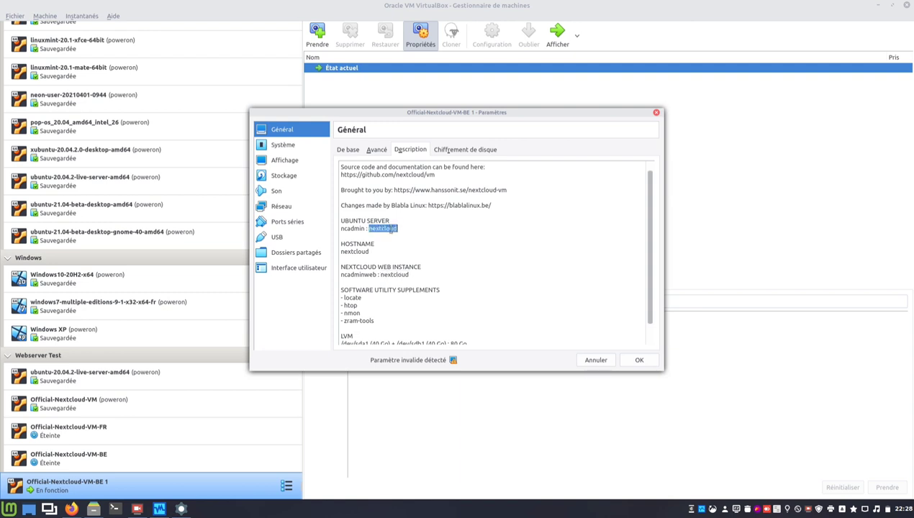
left_click(392, 288)
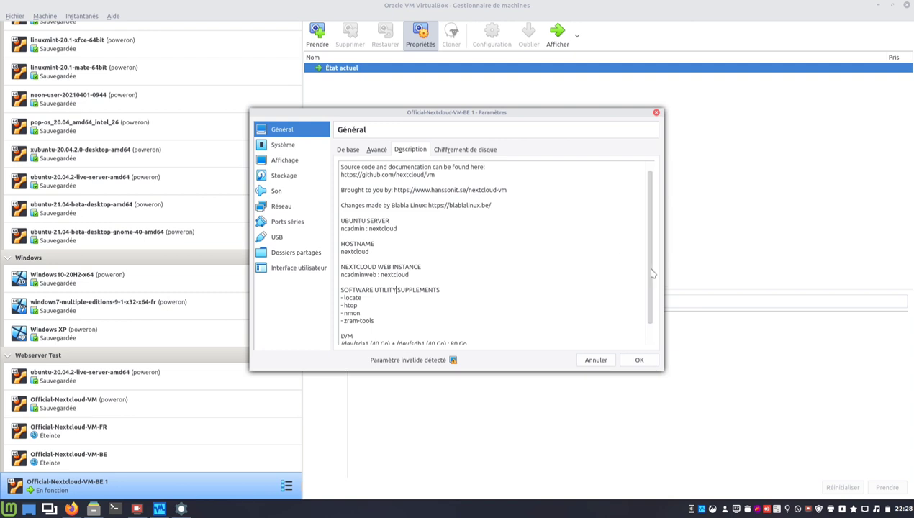
scroll(652, 274, "down", 1)
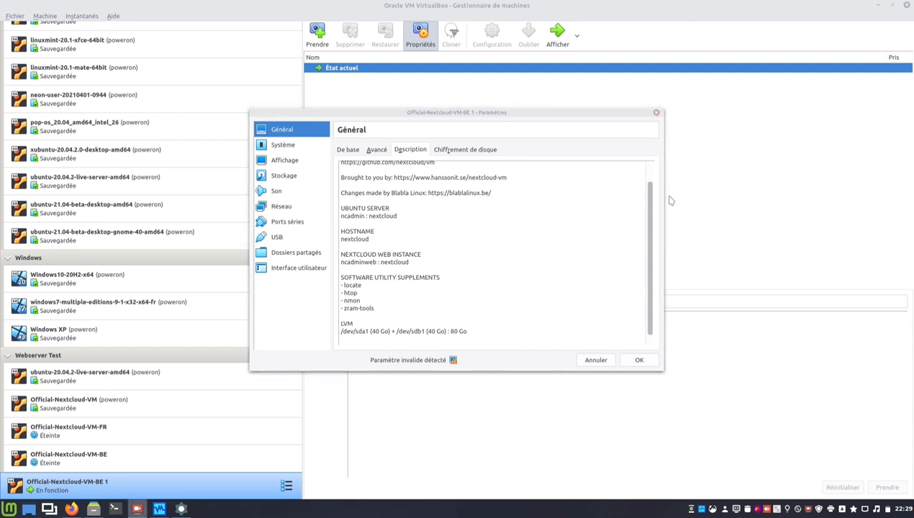
Close the settings, log into the VM console as ncadmin, then release the mouse with Right Ctrl.
left_click(588, 362)
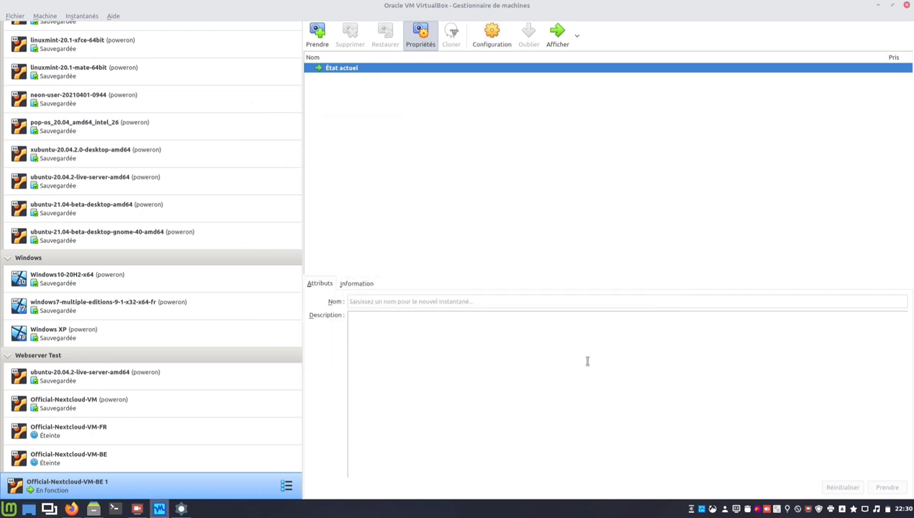
left_click(183, 508)
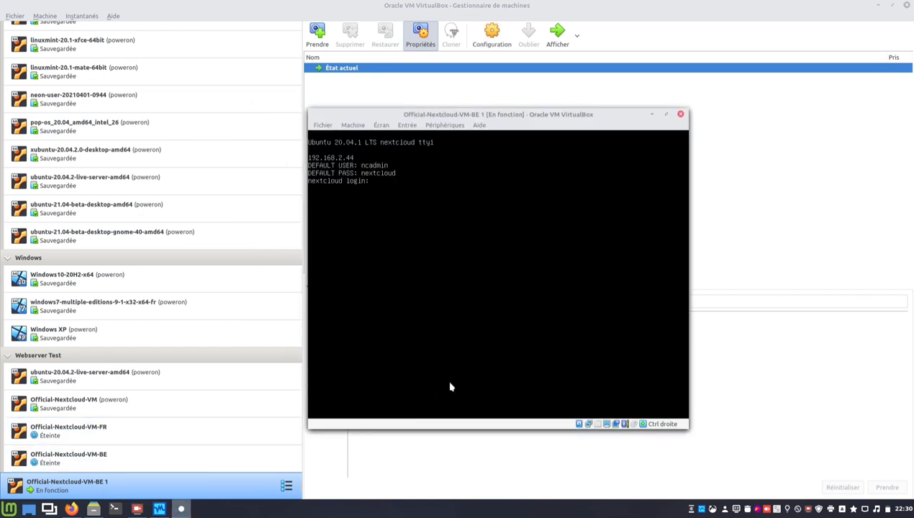
left_click(497, 376)
type("ncadmin")
key("Return")
key("Return")
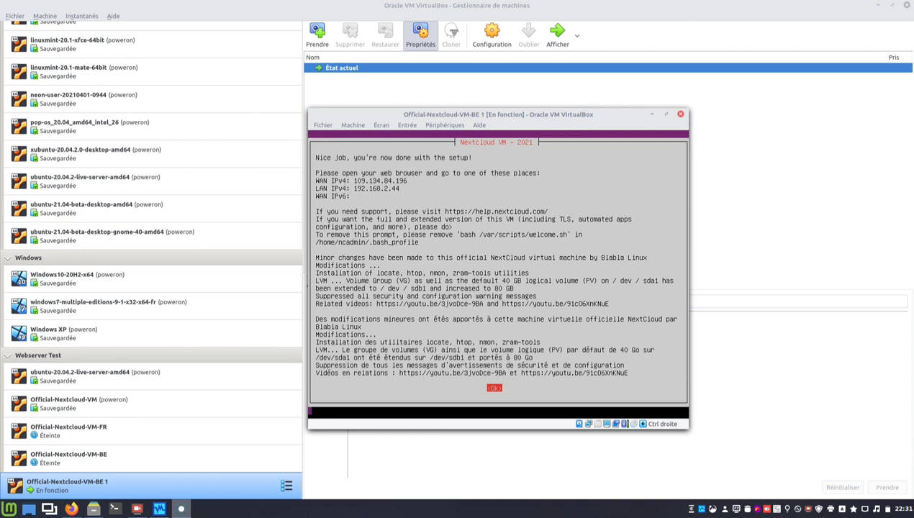
key("Control_R")
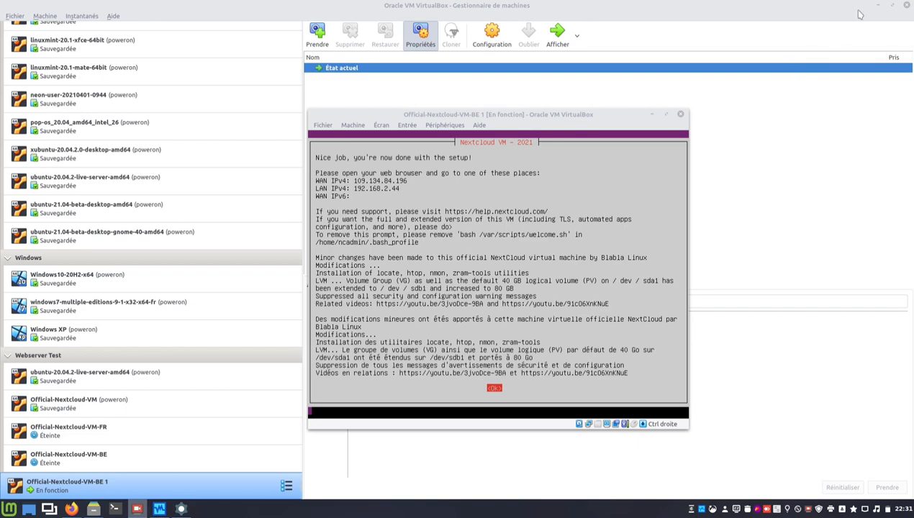
Minimize the Manager, file manager and Firefox, move the VM window top-left, and place a host terminal beside it.
left_click(878, 5)
left_click(892, 6)
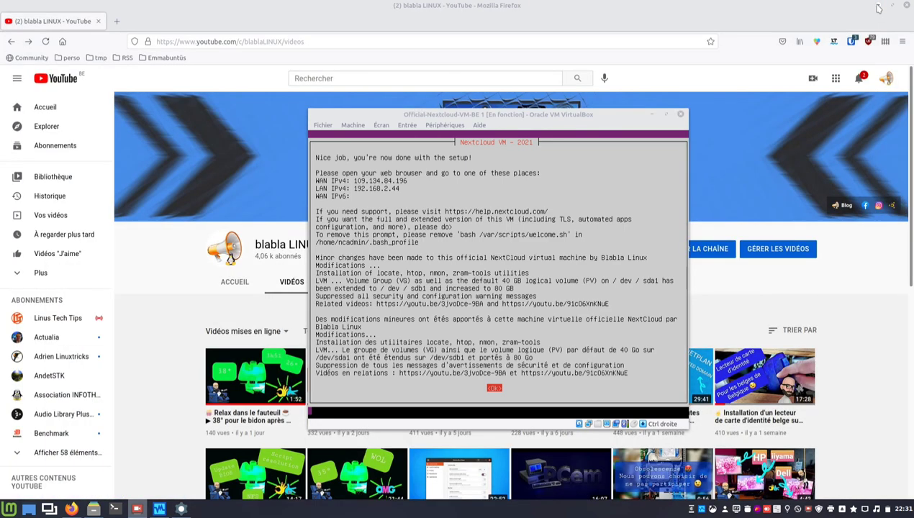
left_click(879, 6)
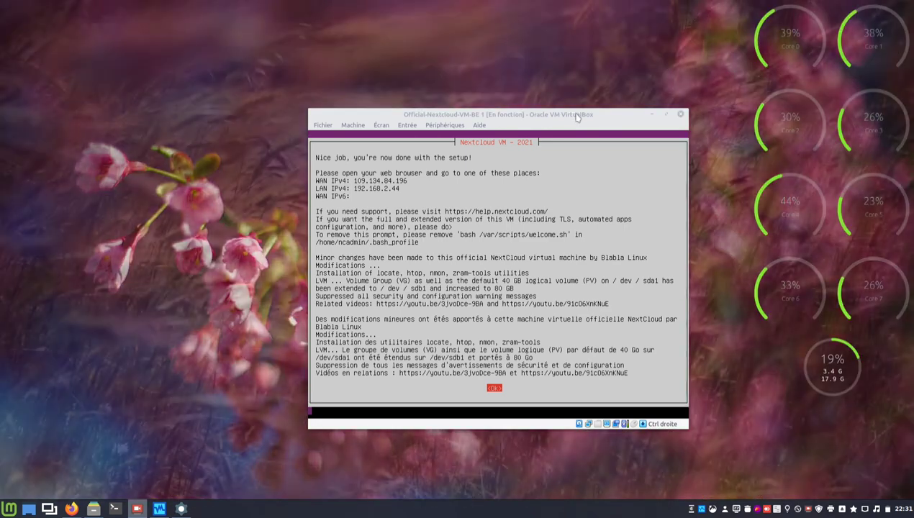
left_click_drag(575, 115, 291, 38)
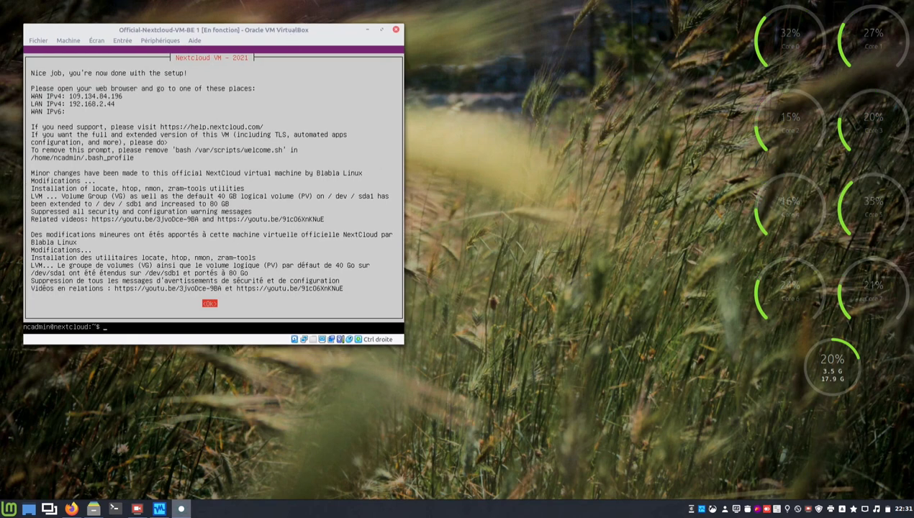
left_click(116, 509)
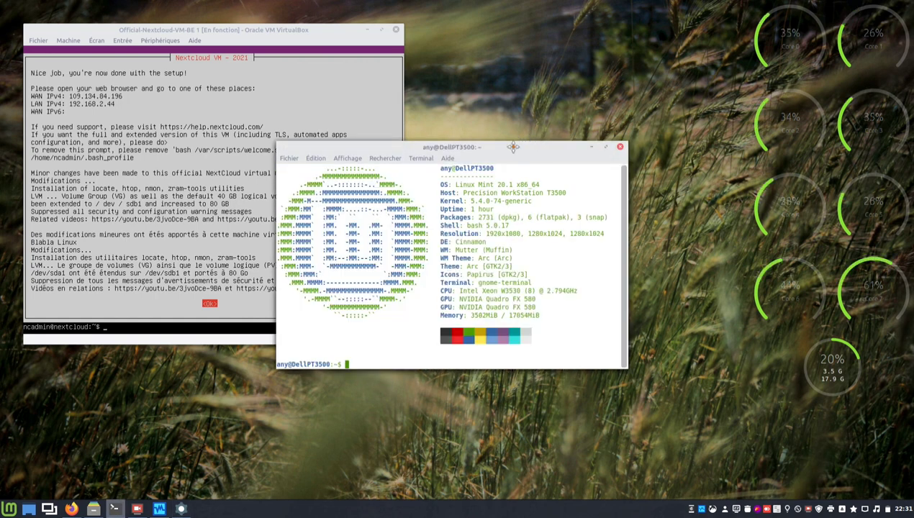
left_click_drag(513, 147, 648, 156)
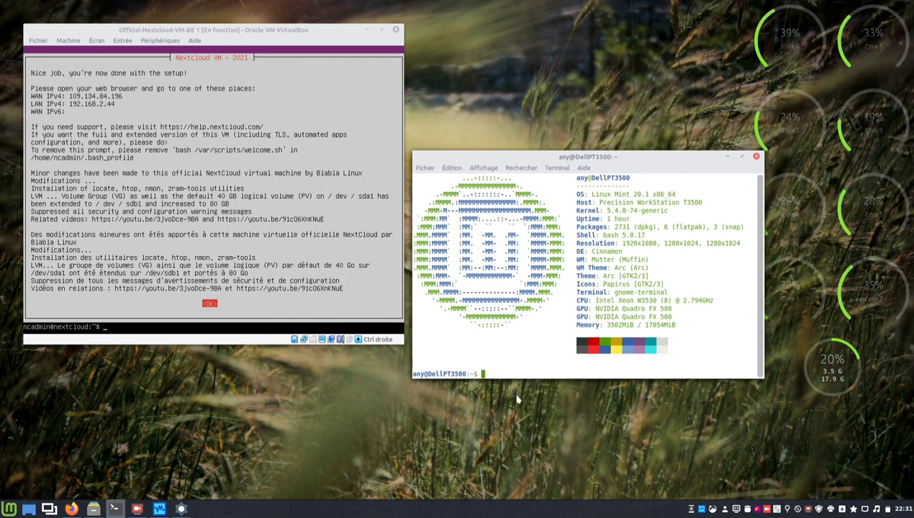
type("ssh nc")
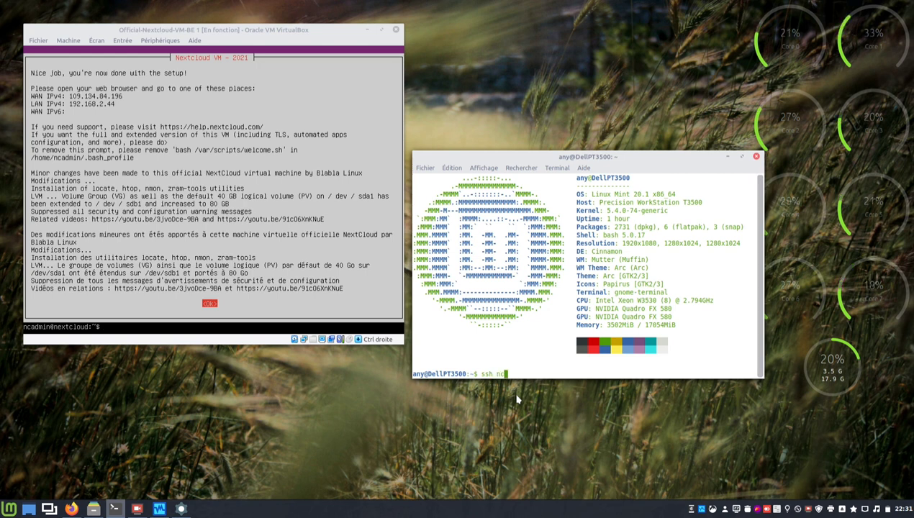
type("admin")
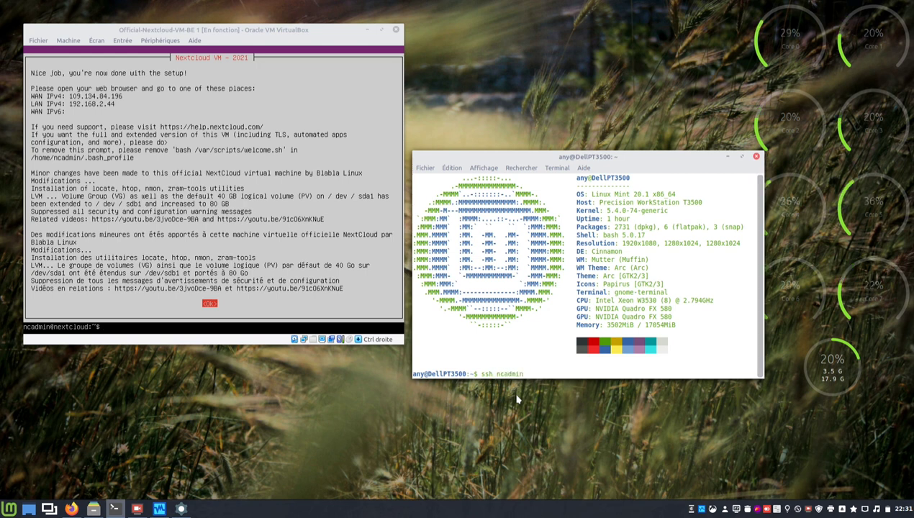
type("@19")
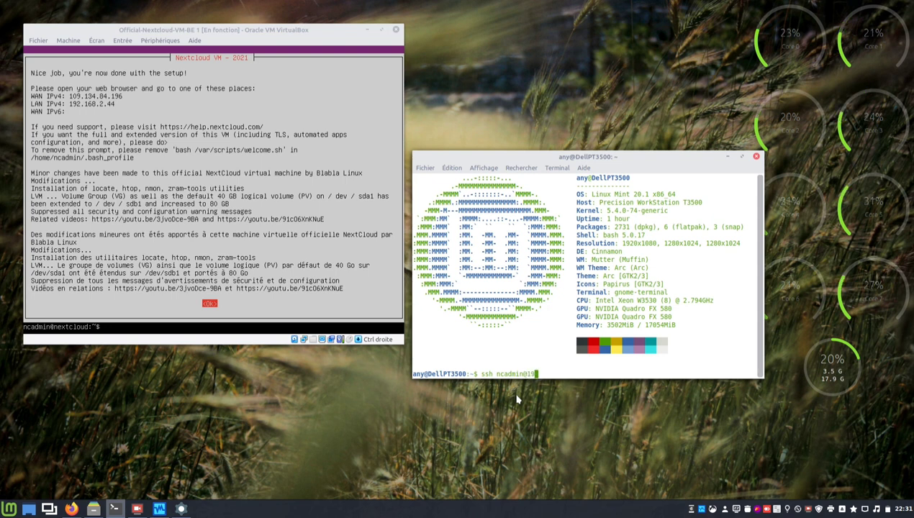
type("2.168.2.")
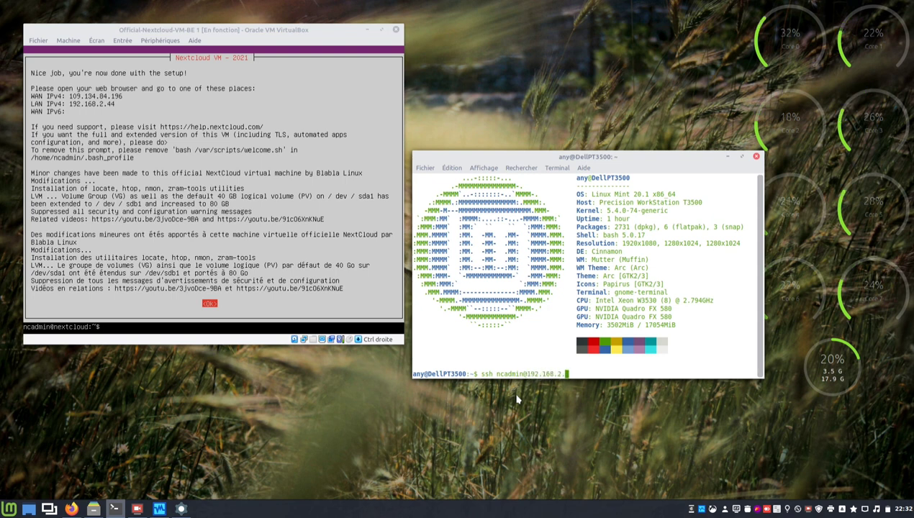
type("44")
key("Return")
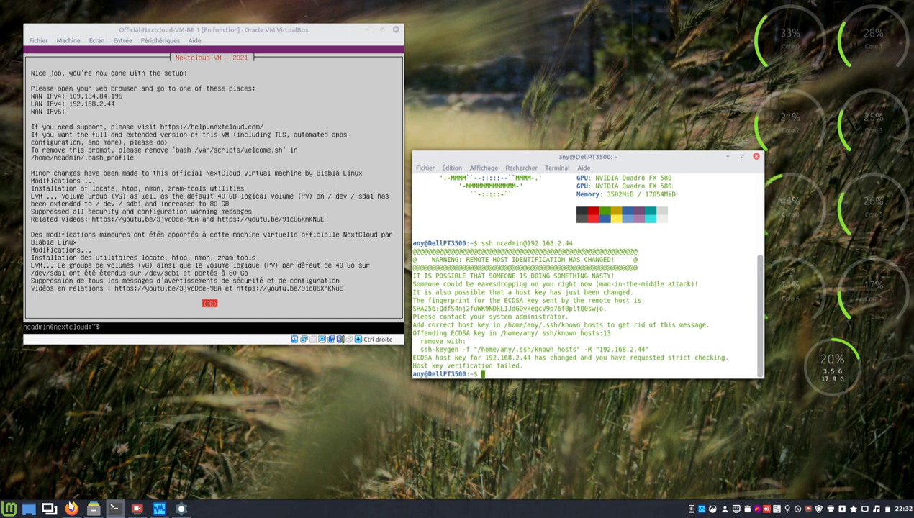
Show hidden files in the Nemo home folder, then open .ssh/known_hosts in Xed.
left_click(93, 509)
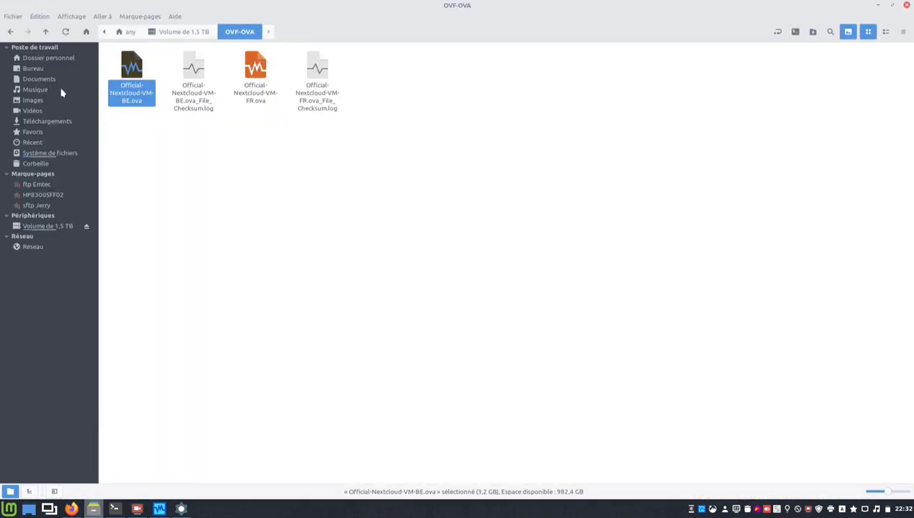
left_click(58, 60)
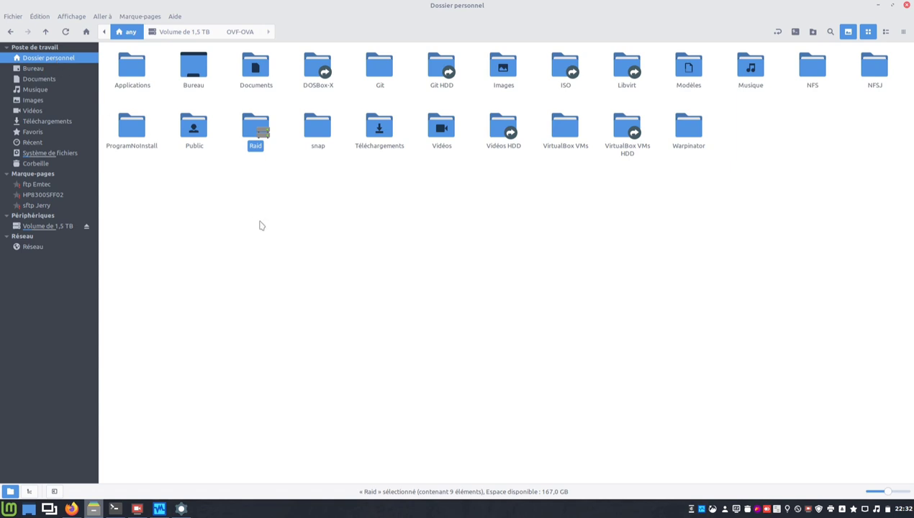
left_click(70, 17)
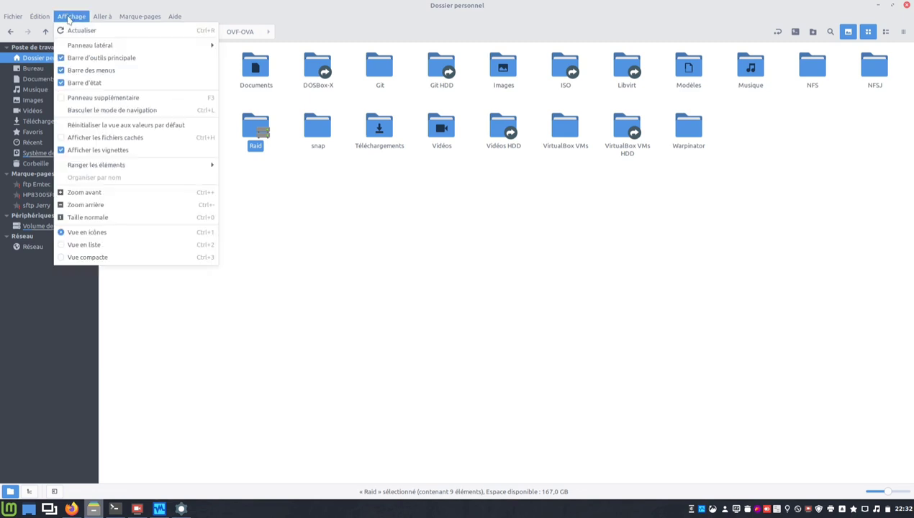
left_click(90, 138)
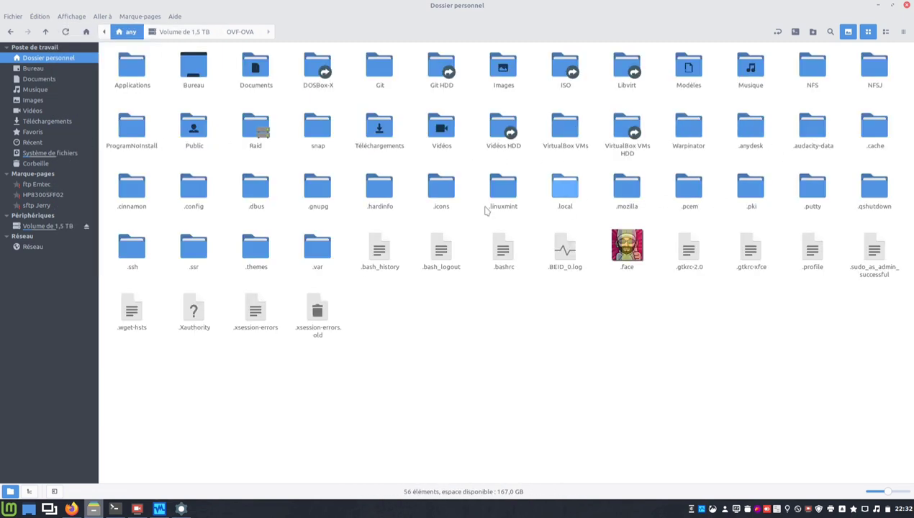
left_click(140, 254)
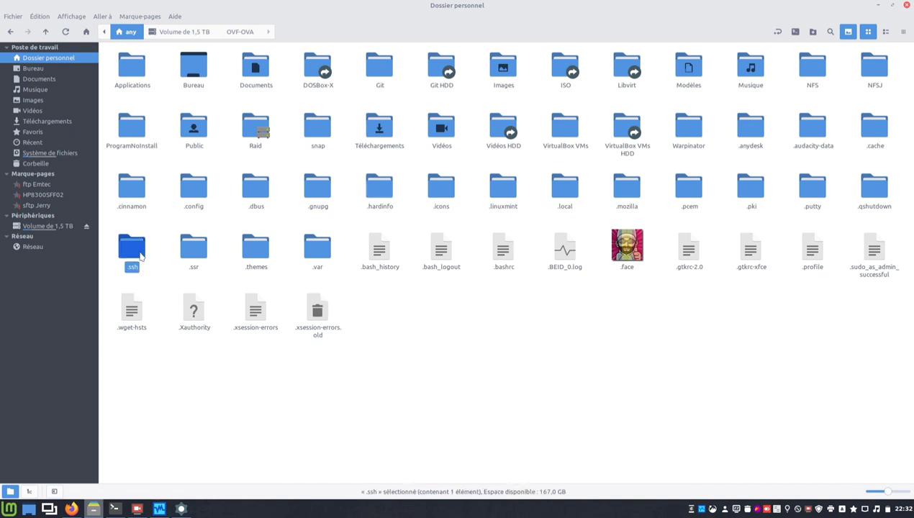
double_click(141, 254)
double_click(134, 72)
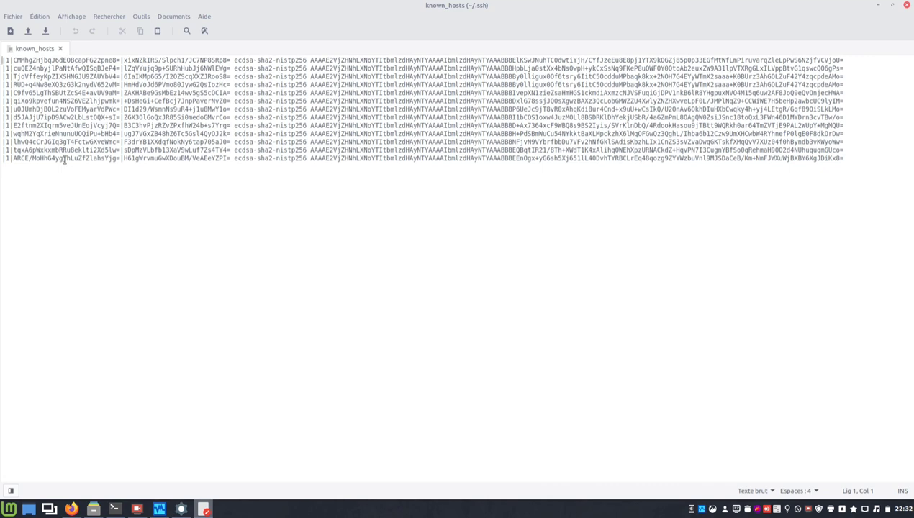
Raise the VM console and the terminal with the host-key warning in front of Xed.
left_click(180, 509)
left_click(113, 509)
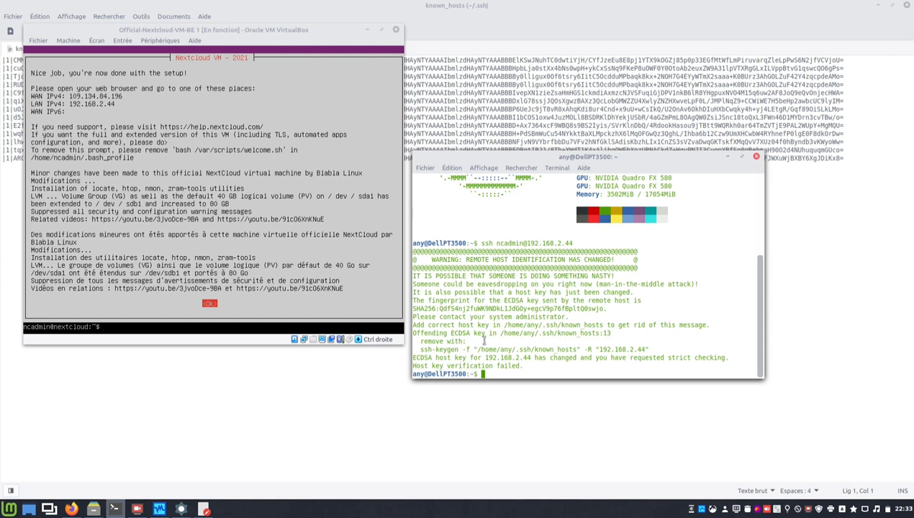
Copy the suggested ssh-keygen -R command and run it to remove the stale 192.168.2.44 key.
left_click_drag(420, 349, 642, 347)
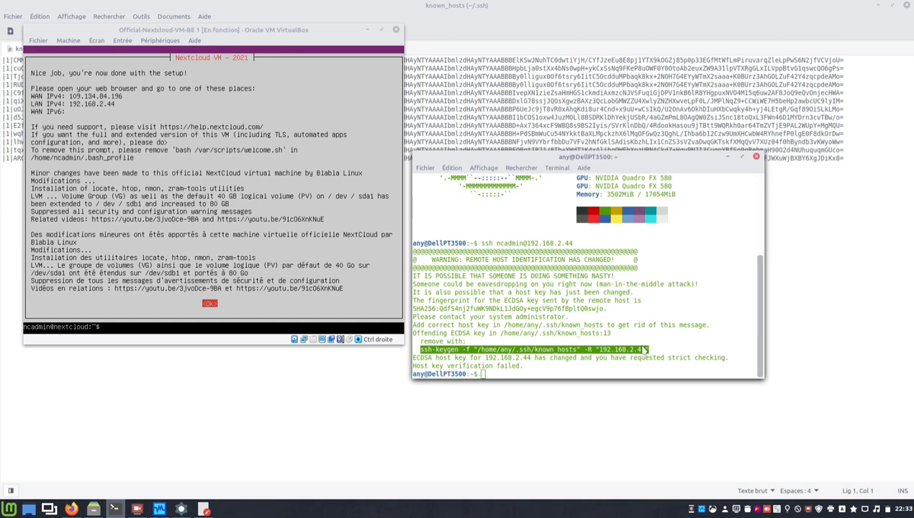
right_click(637, 344)
left_click(664, 397)
left_click(625, 373)
right_click(626, 375)
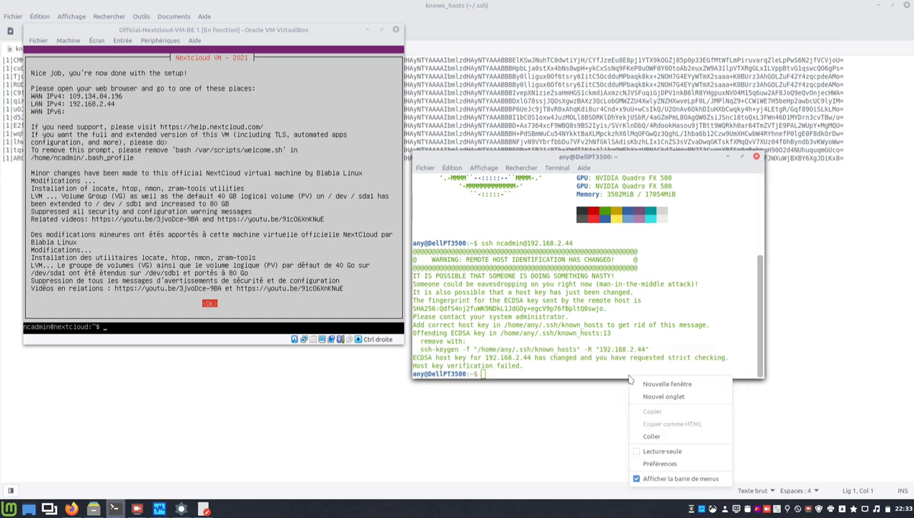
left_click(651, 436)
key("Return")
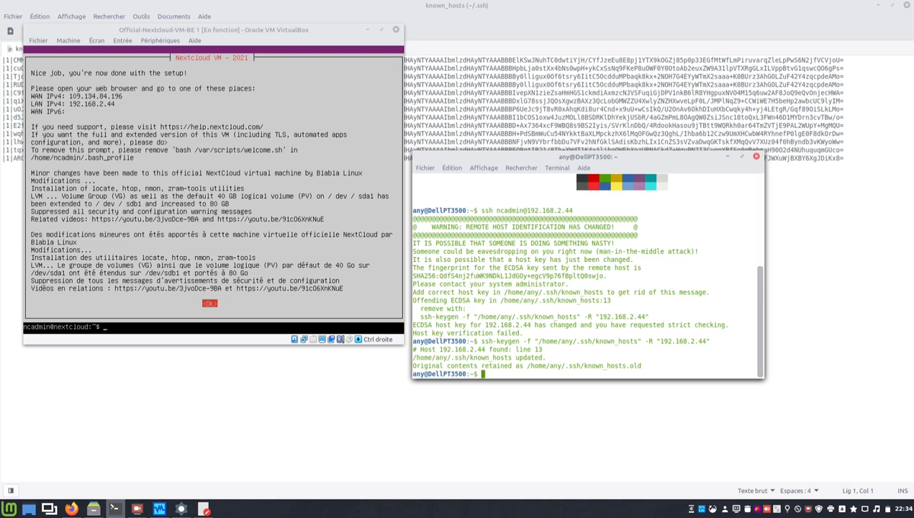
Rerun the ssh connection and answer 'yes' to store the VM's new ECDSA host key.
key("Up")
key("Up")
key("Return")
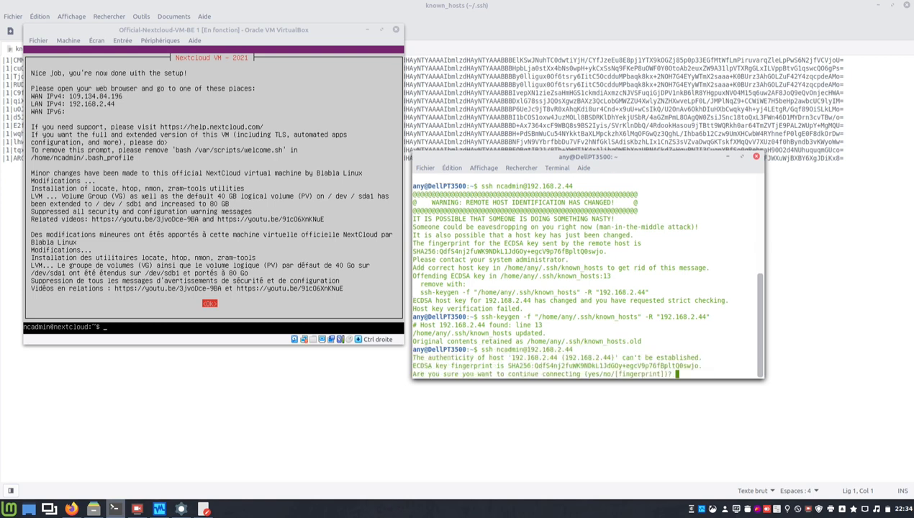
type("yes")
key("Return")
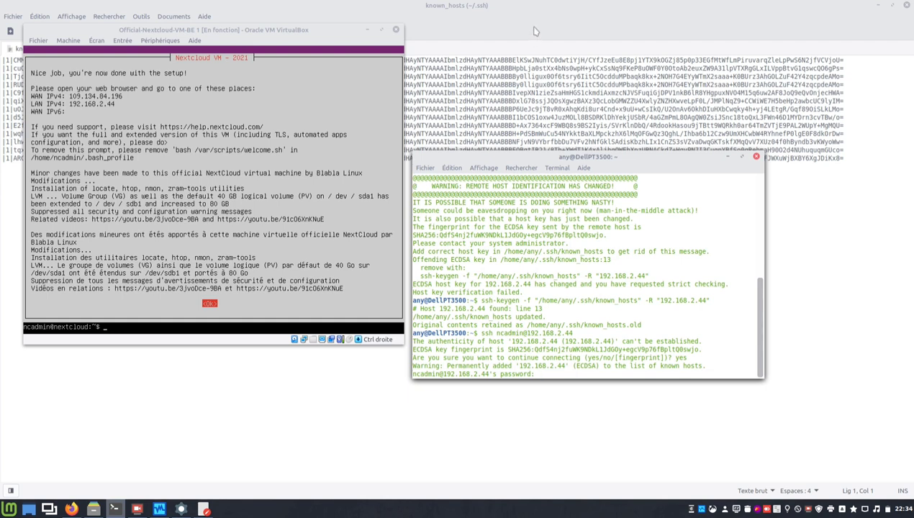
Reload the changed known_hosts file in Xed and close the editor.
left_click(534, 10)
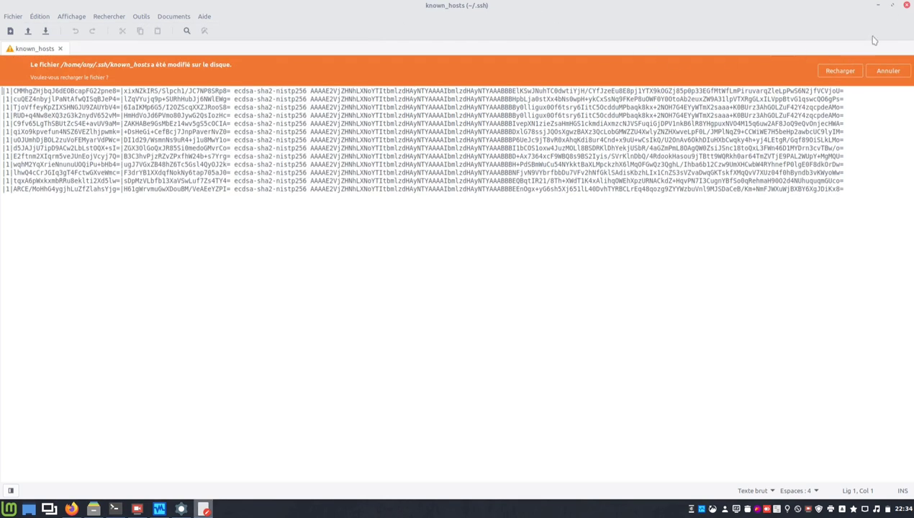
left_click(848, 71)
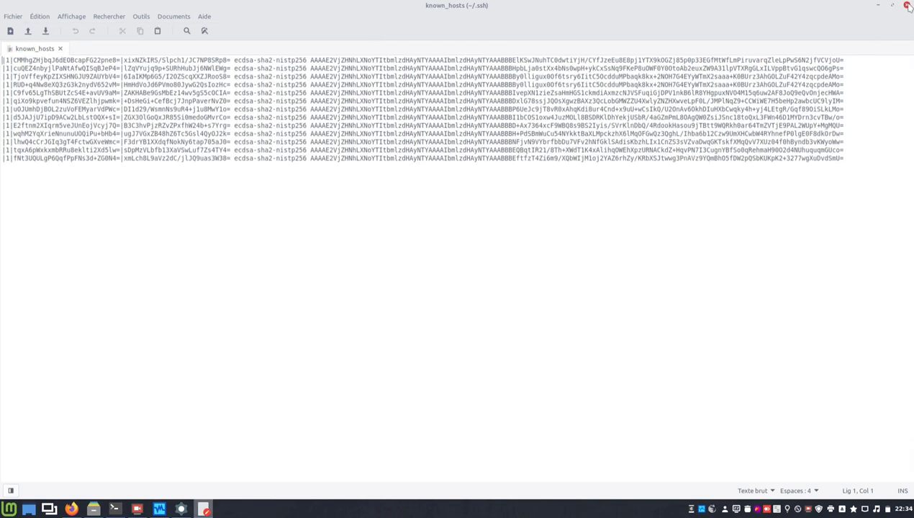
left_click(906, 5)
Hide hidden files again in Nemo, return to the home folder and minimize it.
left_click(510, 8)
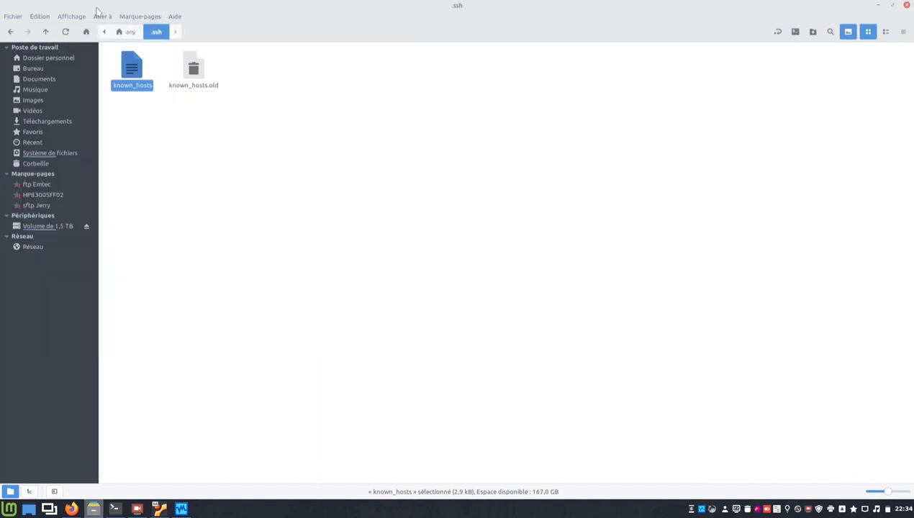
left_click(71, 16)
left_click(101, 136)
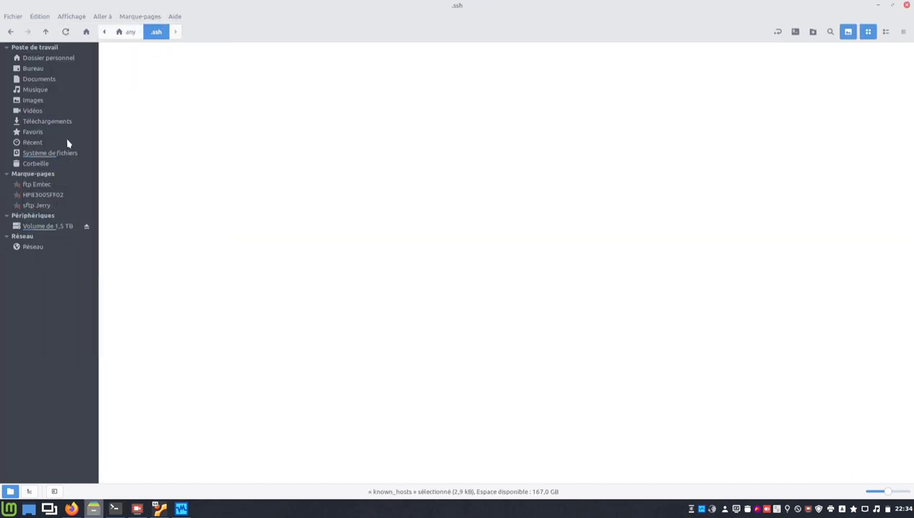
left_click(62, 58)
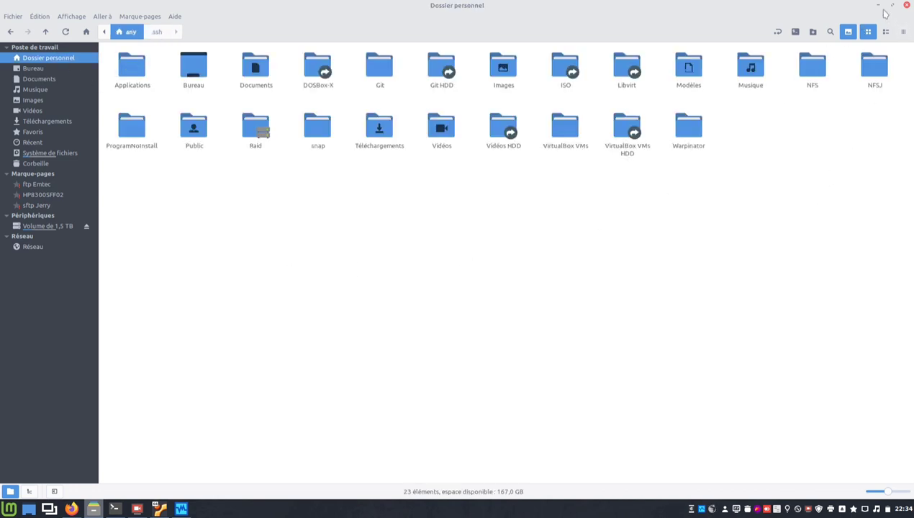
left_click(878, 6)
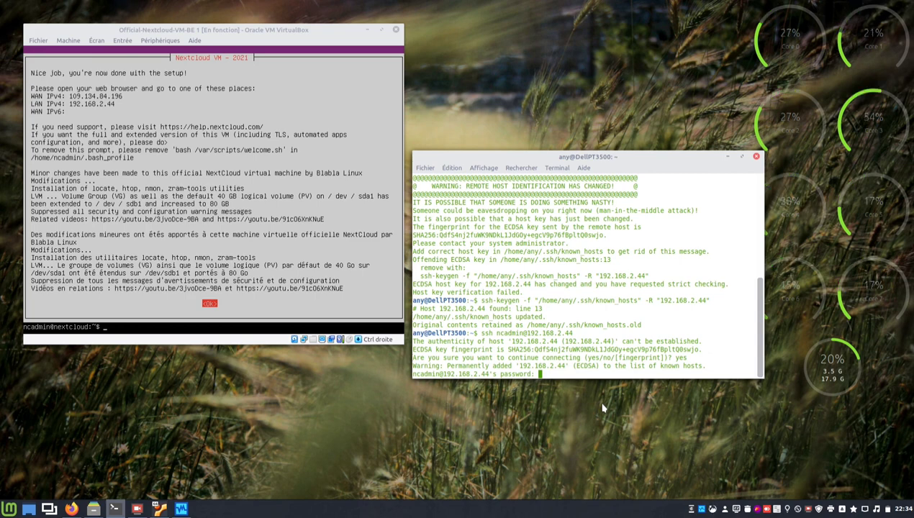
Log into the VM with the password, dismiss the welcome notice, and run 'locate php.ini'.
left_click(742, 156)
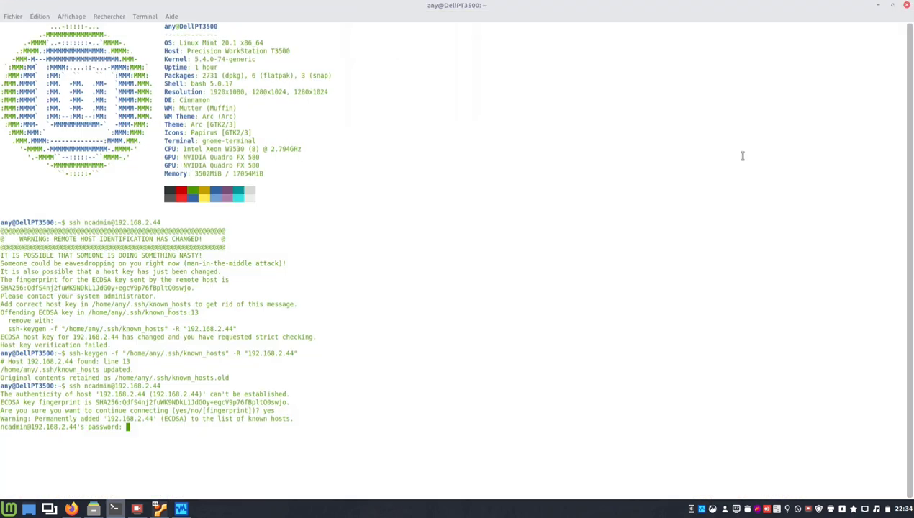
key("Return")
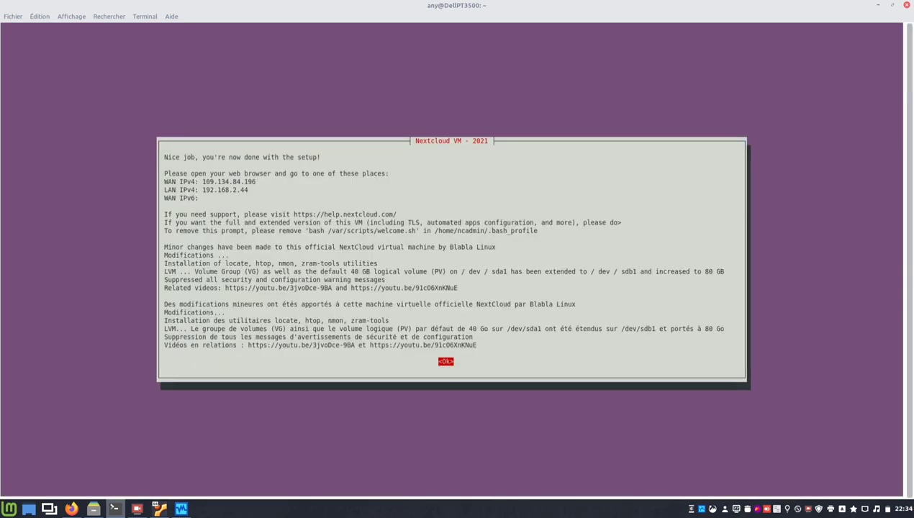
key("Return")
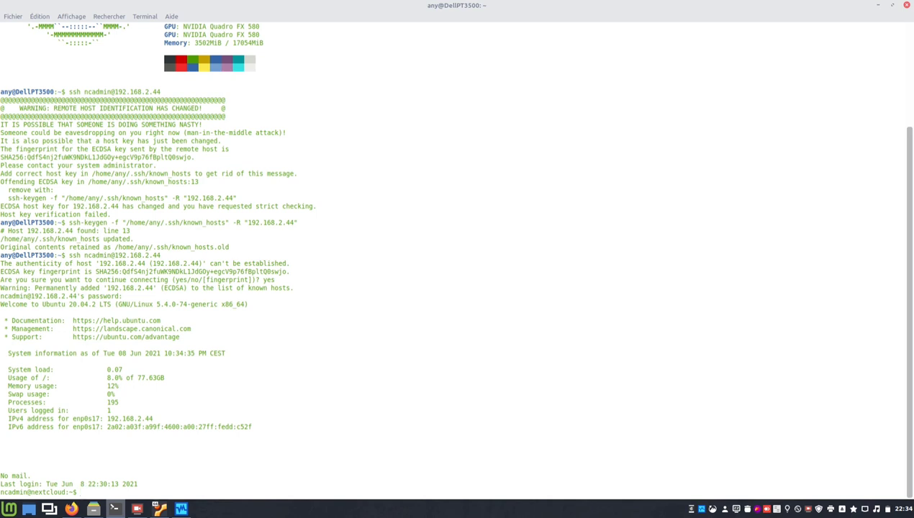
type("locate php.ini")
key("Return")
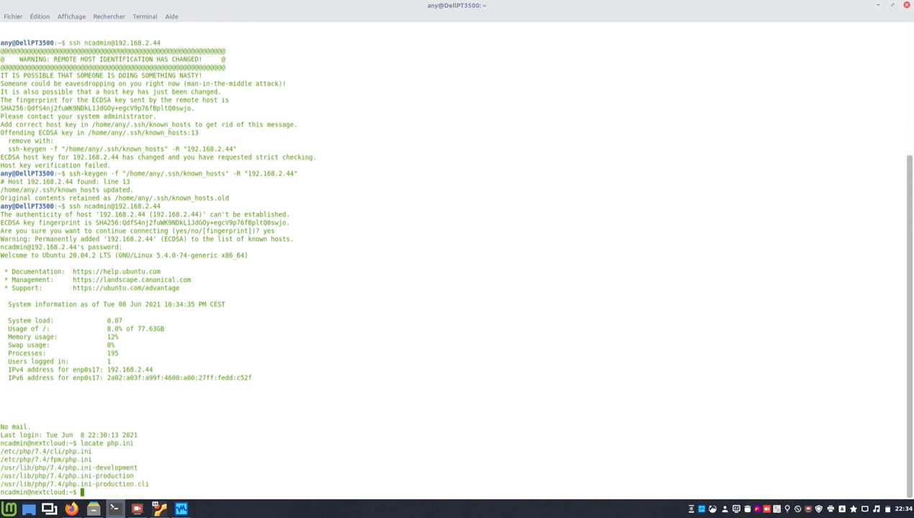
Check processes in htop, then show nmon's 1-second CPU wide view and disk statistics.
type("htop")
key("Return")
type("q")
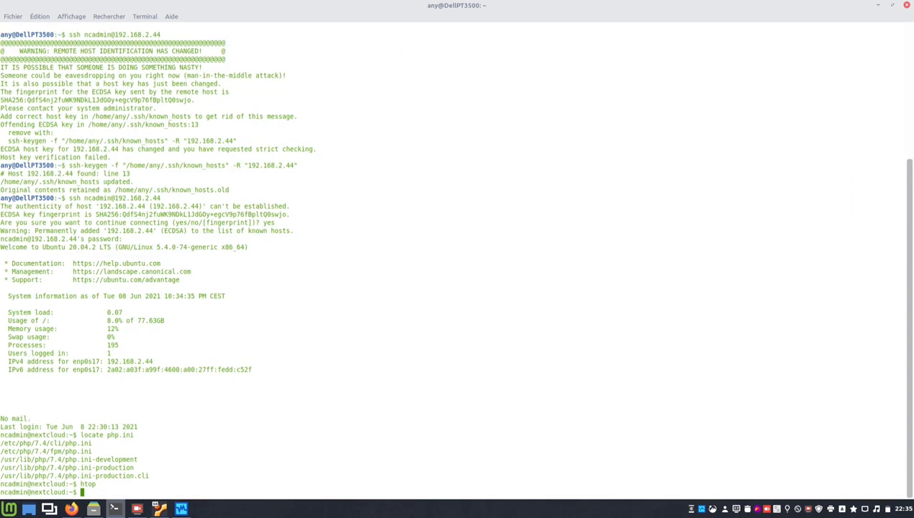
type("nmon")
key("Return")
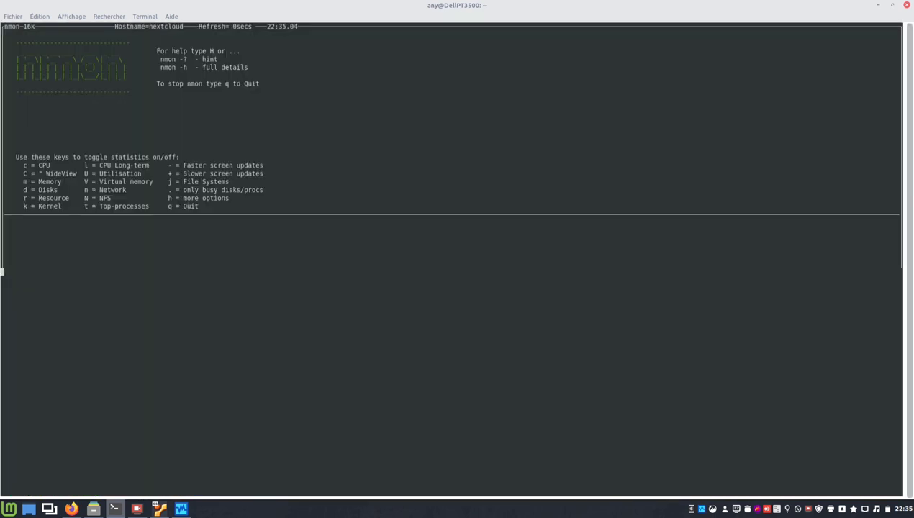
key("c")
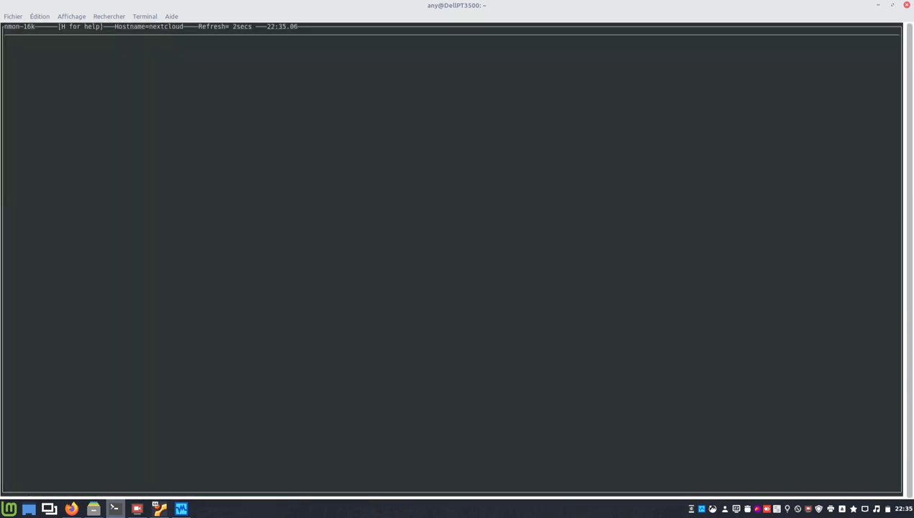
key("minus")
key("shift+c")
key("d")
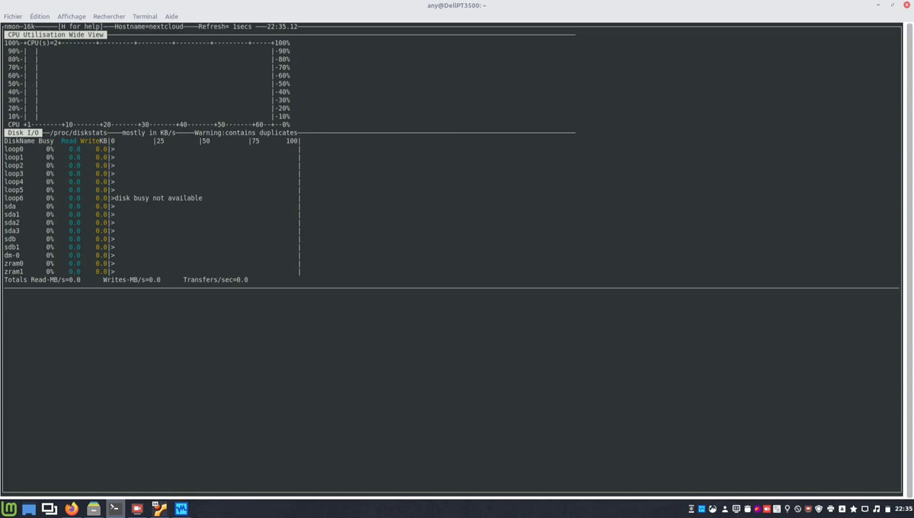
Quit nmon and run swapon, showing a 2G /swap.img and two 128M zram partitions.
key("q")
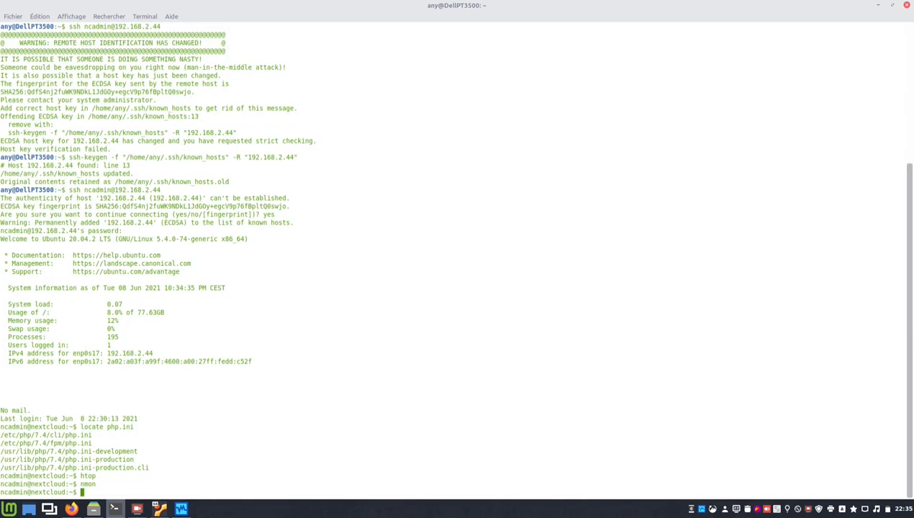
type("swapon")
key("Return")
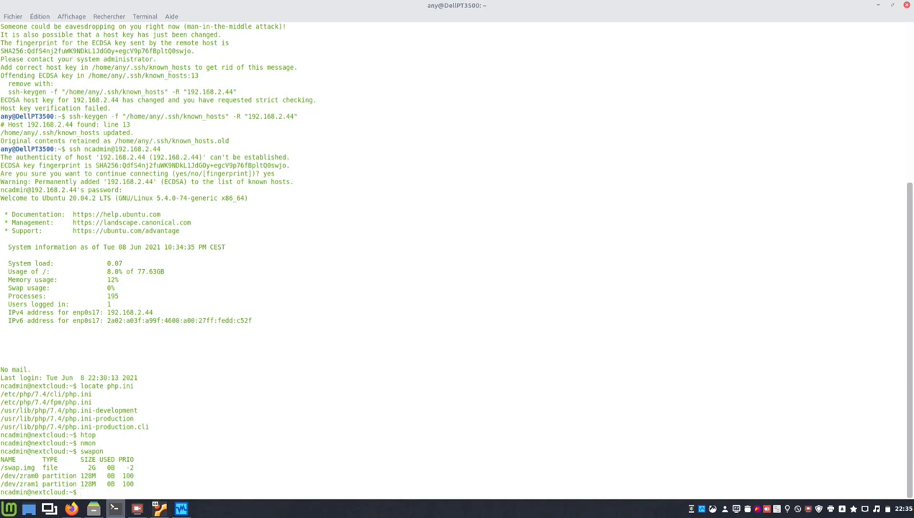
Clear the terminal screen, correcting the mistyped 'xlear' command.
type("xlear")
key("Return")
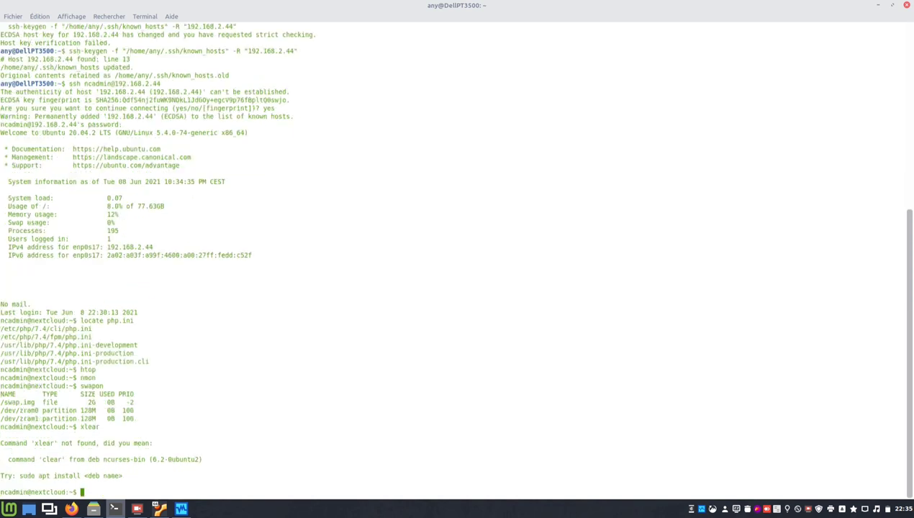
key("Up")
key("BackSpace")
key("BackSpace")
key("BackSpace")
key("BackSpace")
key("BackSpace")
type("clear")
key("Return")
Refresh the VM's package lists with 'sudo apt update' and the sudo password.
type("sudo a")
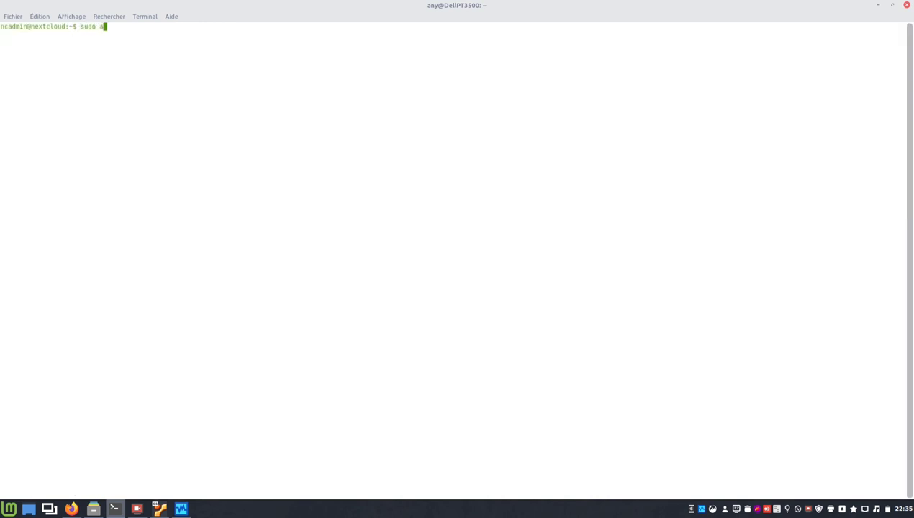
type("pt update")
key("Return")
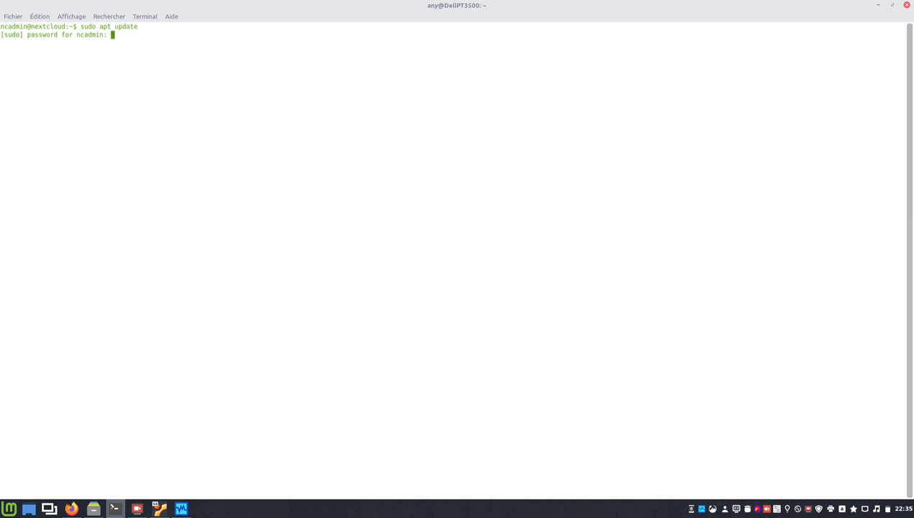
key("Return")
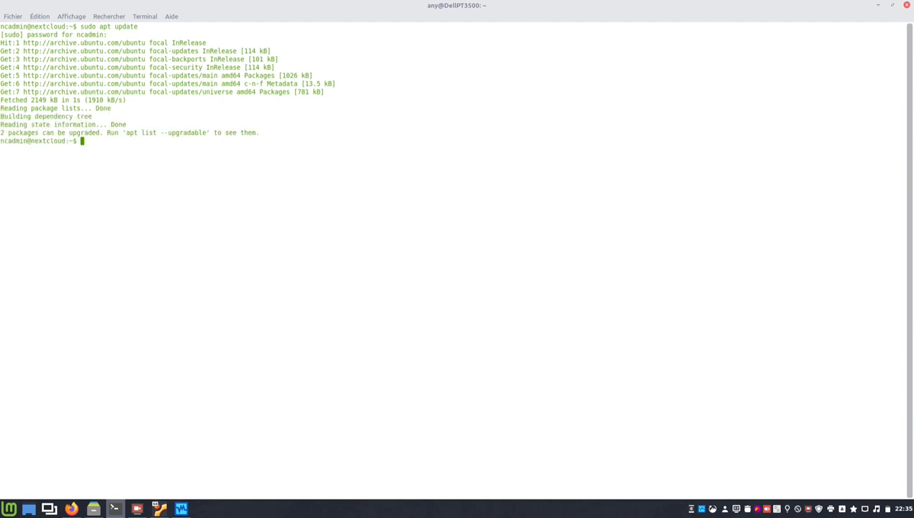
Start 'sudo apt upgrade' for linux-firmware and update-notifier-common, then switch to Firefox.
type("sudo apt upgrade")
key("Return")
key("Return")
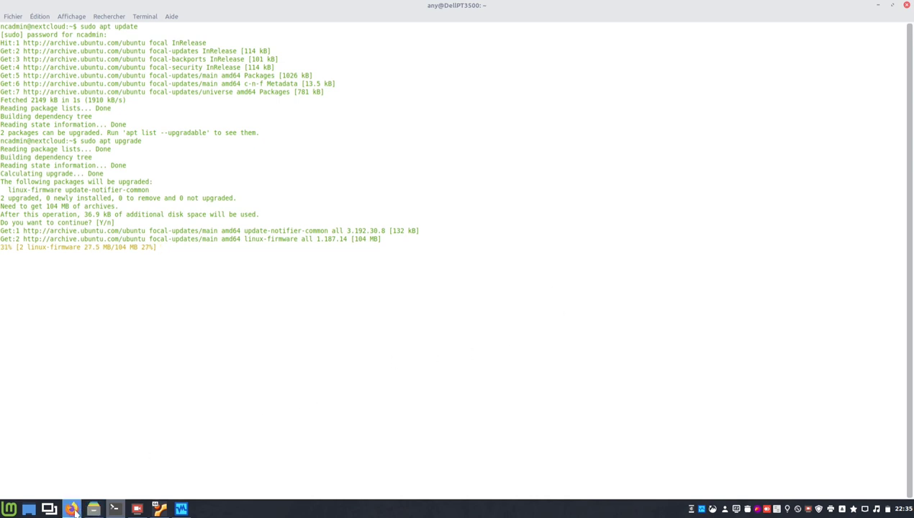
mouse_move(71, 508)
left_click(76, 447)
Open the Nextcloud VM at 192.168.2.44 in Firefox.
left_click(332, 41)
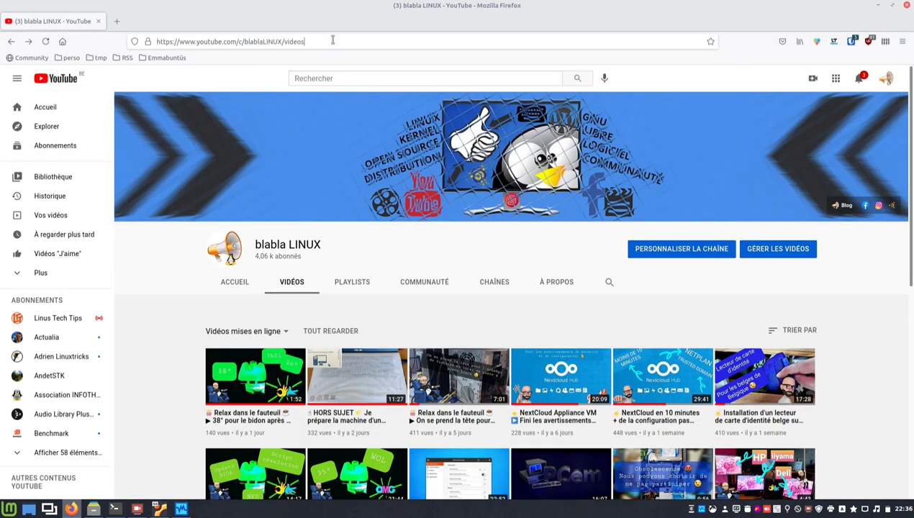
type("192.168.")
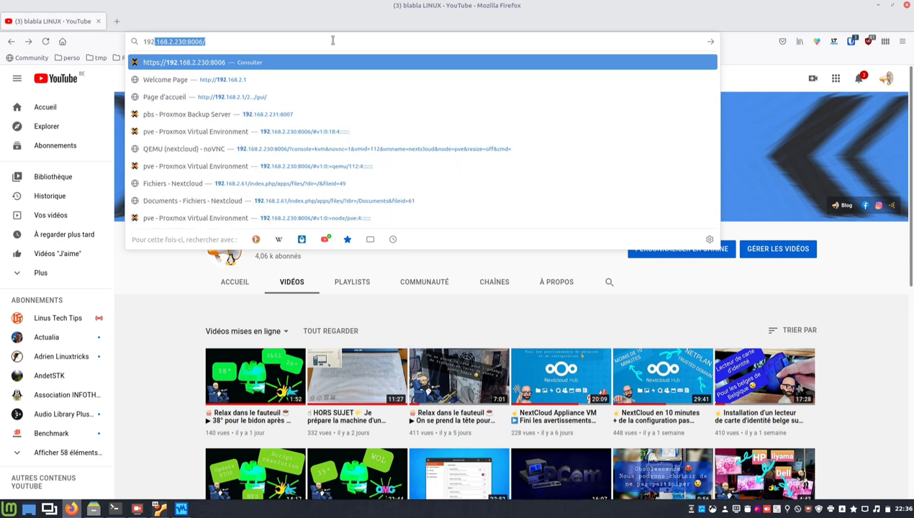
type("2.44")
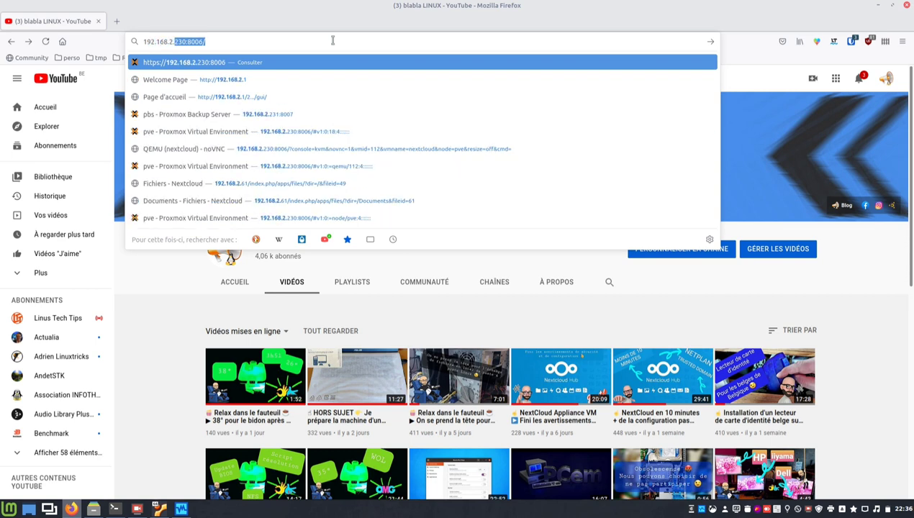
key("Return")
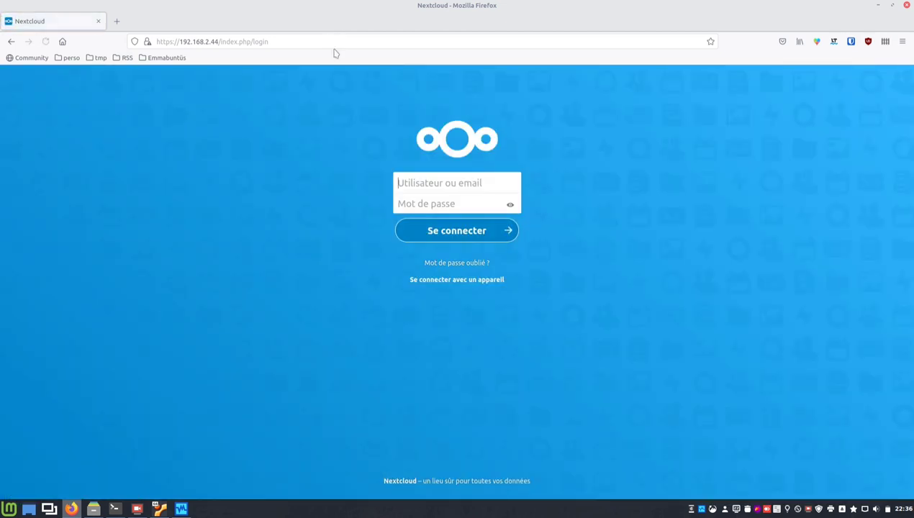
Sign in to Nextcloud with the admin username and password.
left_click(440, 182)
key("Escape")
type("ncadminweb")
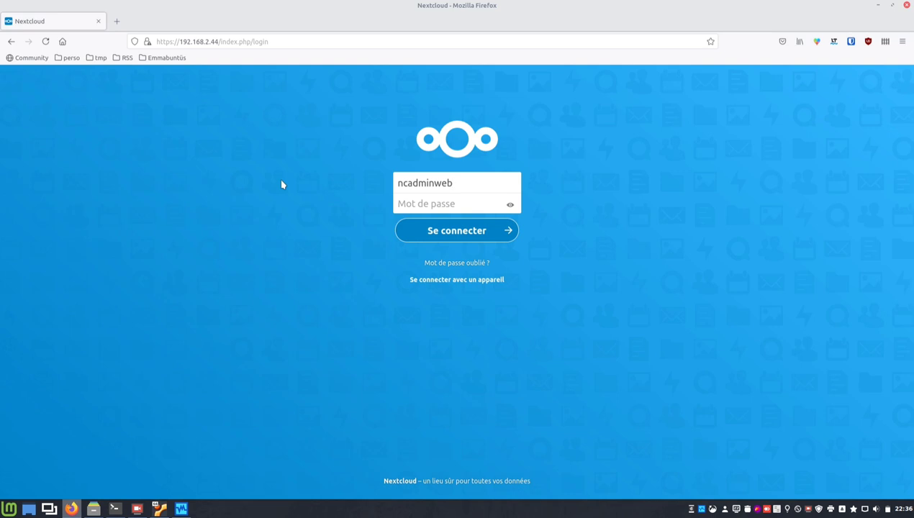
key("Tab")
type("•••••••••")
key("Return")
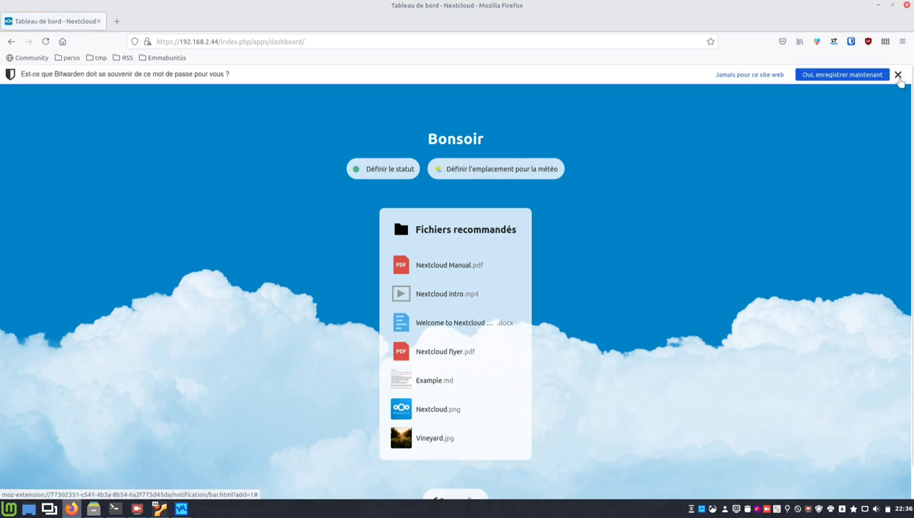
Open Paramètres > Vue d'ensemble to confirm version 20.0.10 is current, then return to the terminal.
left_click(896, 76)
left_click(893, 77)
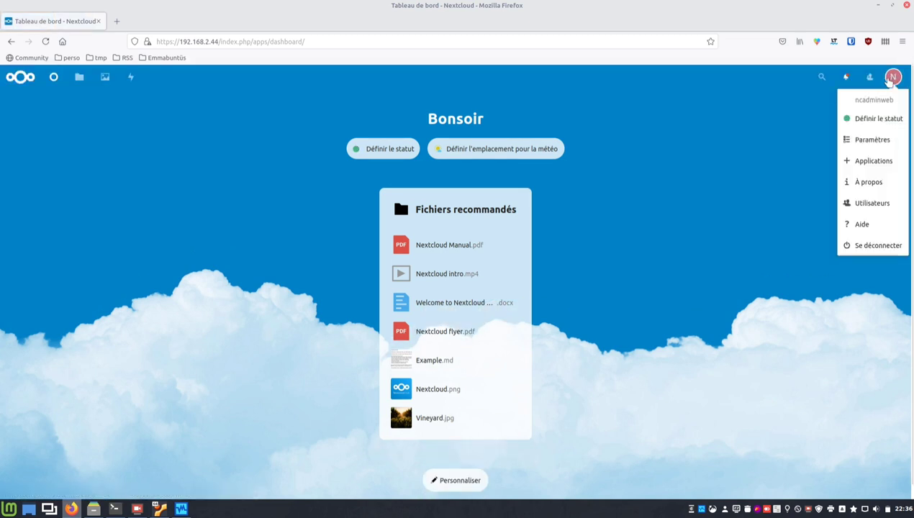
left_click(874, 141)
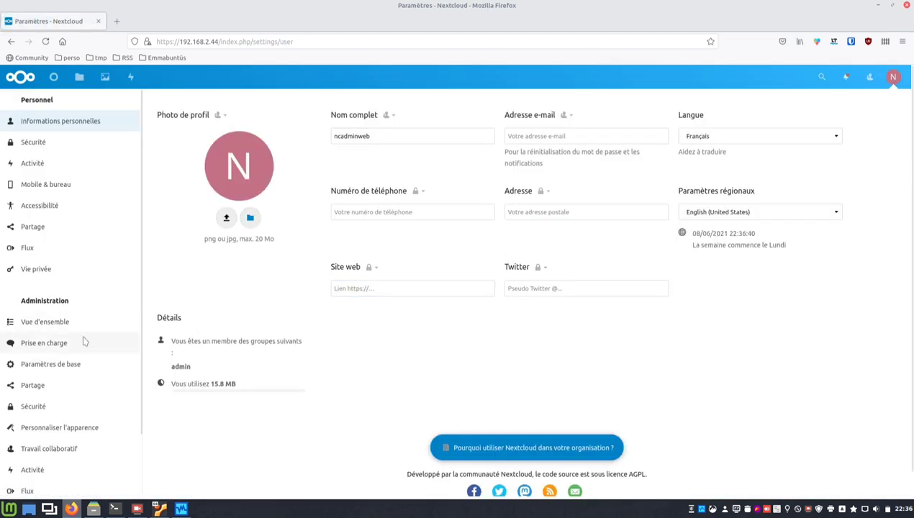
left_click(45, 322)
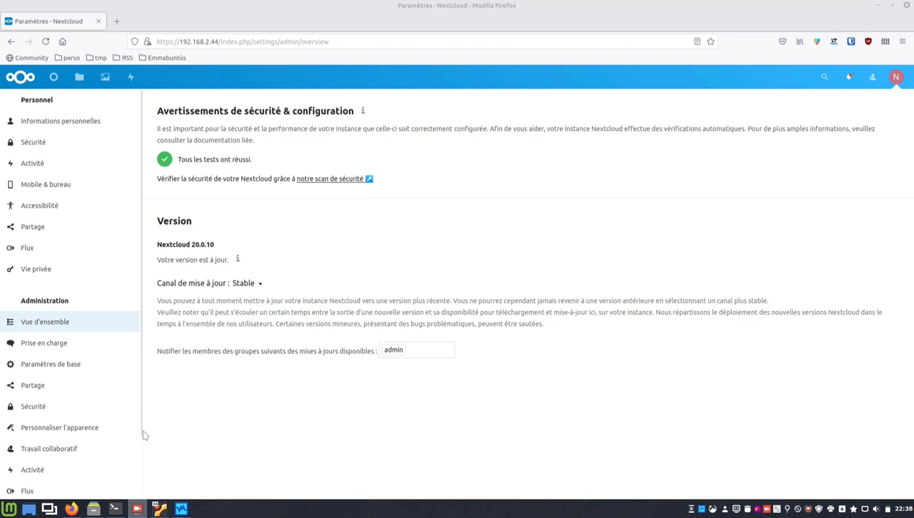
left_click(113, 509)
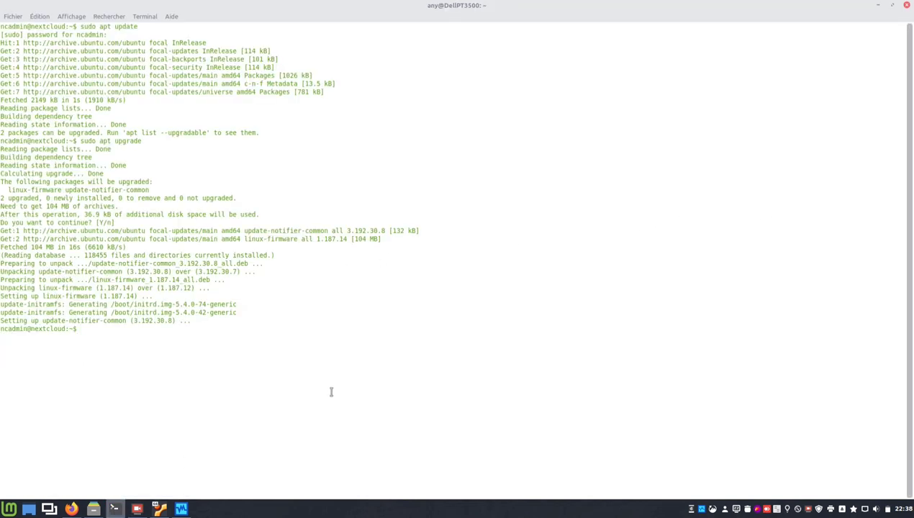
Run 'sudo shutdown now' on the VM, then reload the Nextcloud admin overview in Firefox.
type("sudo shutdown now")
key("Return")
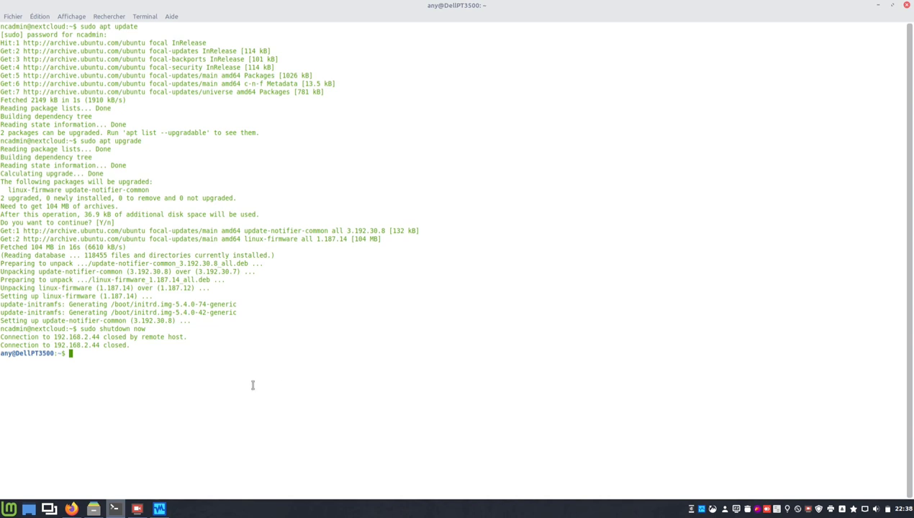
left_click(71, 509)
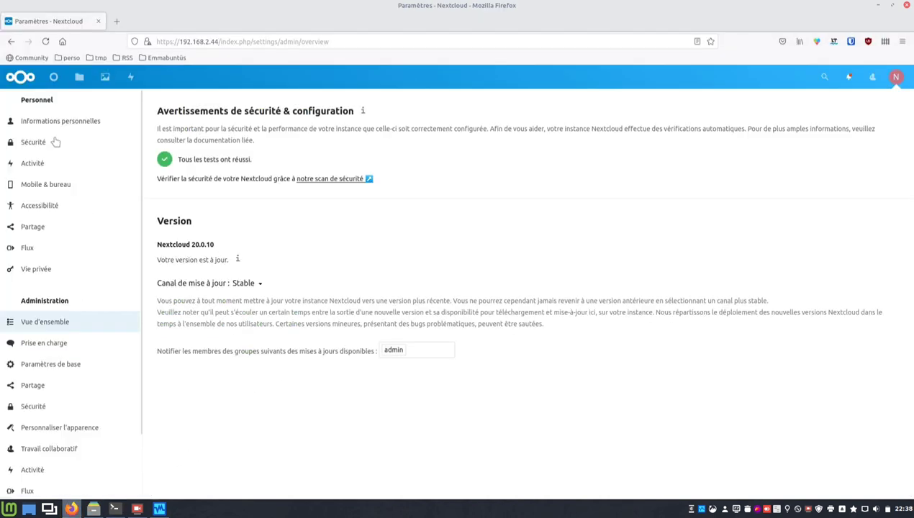
left_click(45, 42)
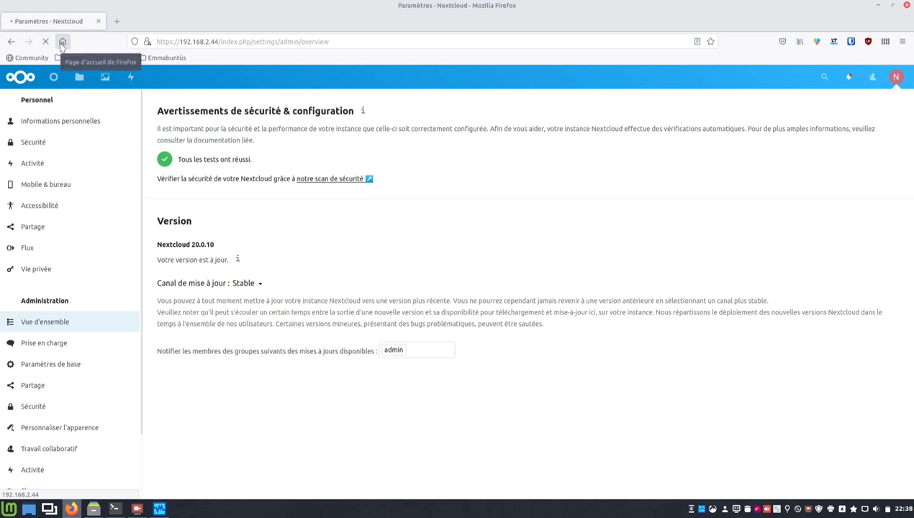
Turn off the Broadcom wired Ethernet and enable Wi-Fi through the D-Link DWA-125 adapter.
left_click(62, 41)
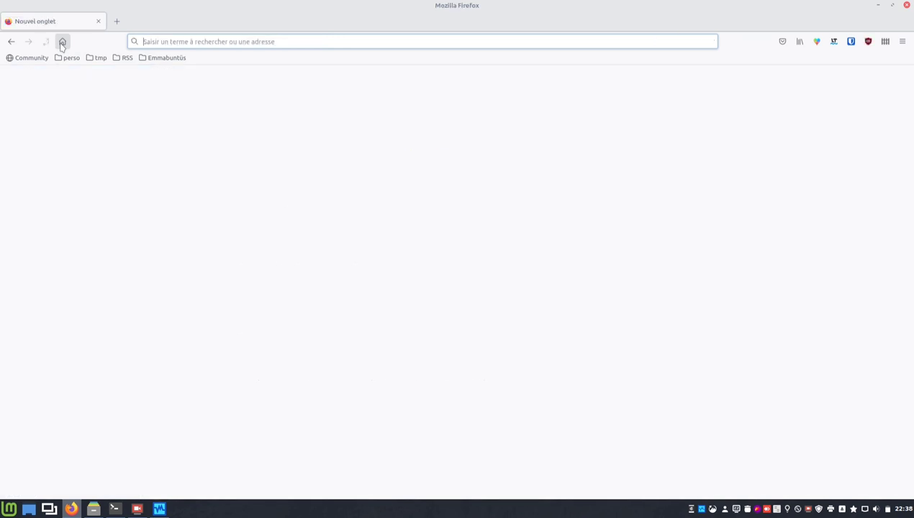
left_click(864, 509)
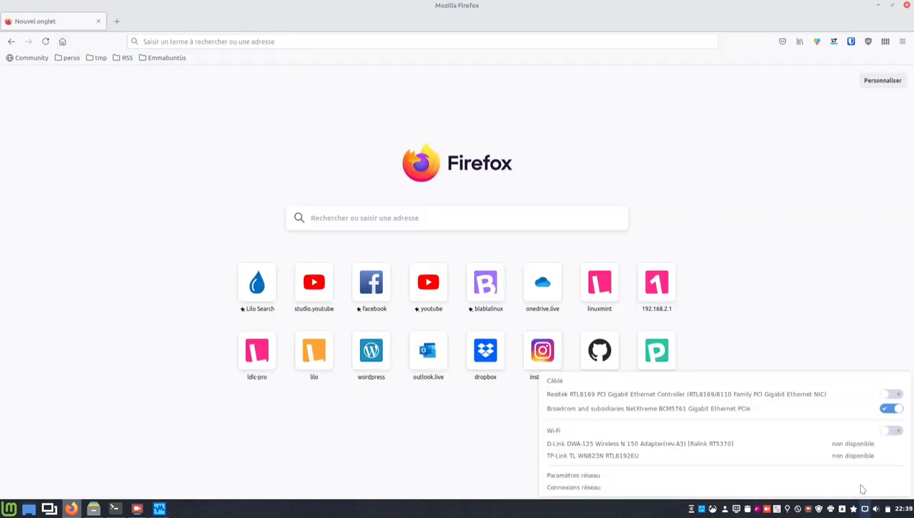
left_click(890, 409)
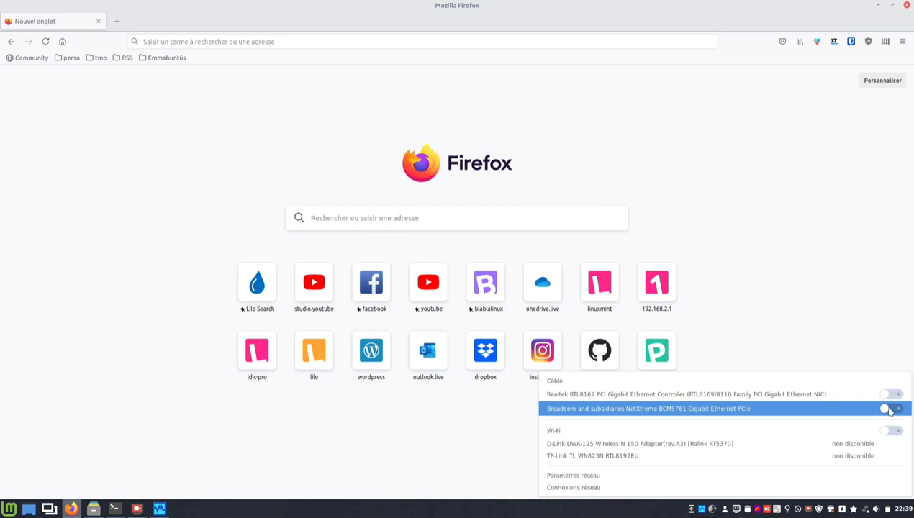
left_click(896, 431)
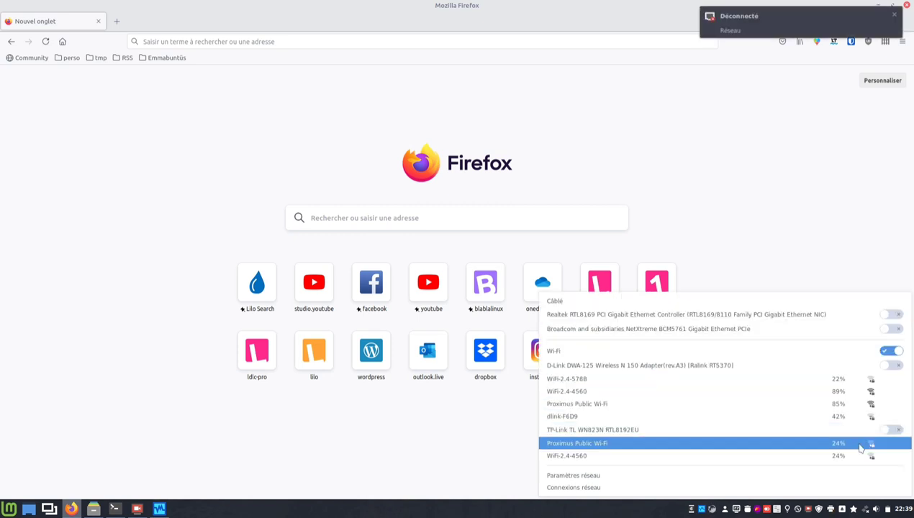
left_click(886, 367)
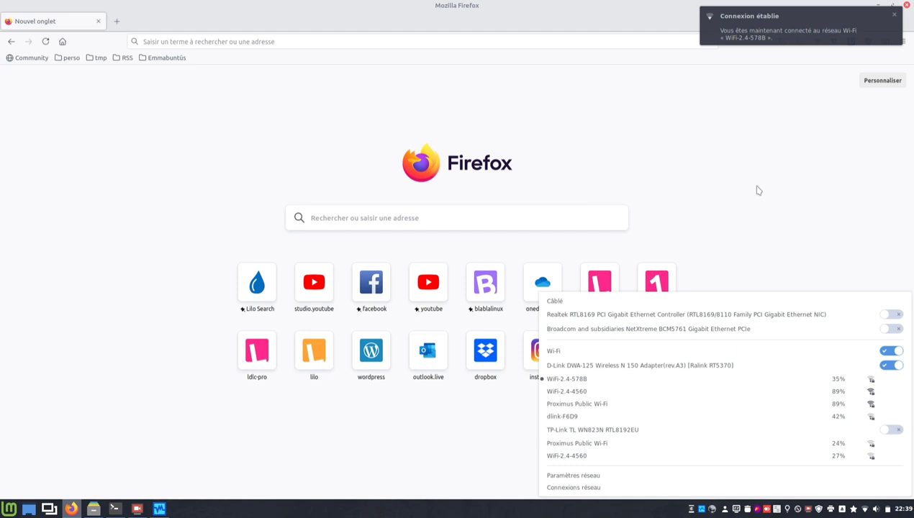
left_click(205, 108)
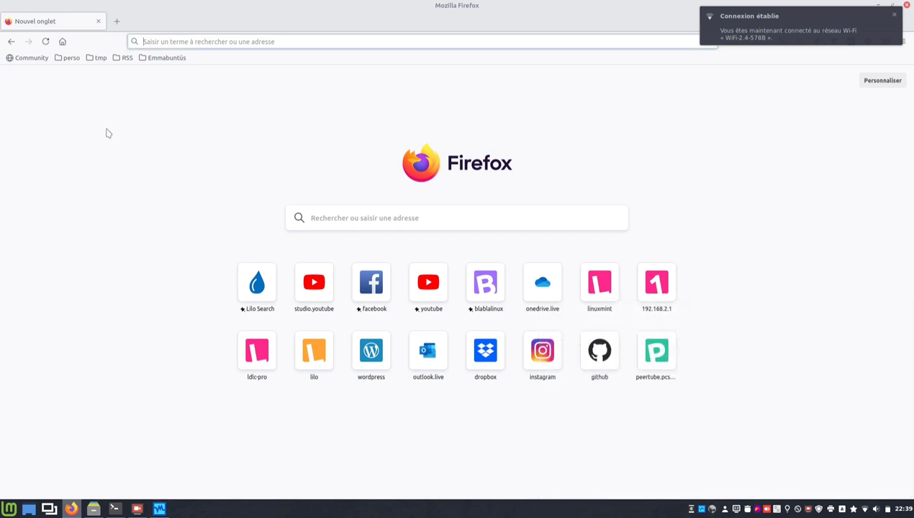
left_click(64, 42)
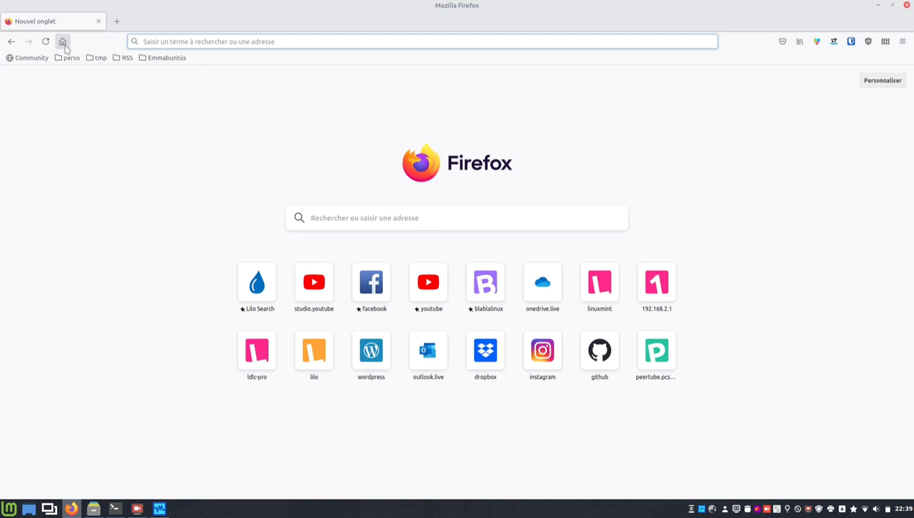
Start Official-Nextcloud-VM-BE 1 and bridge its network adapter to wlxccb255fc00ac.
left_click(162, 509)
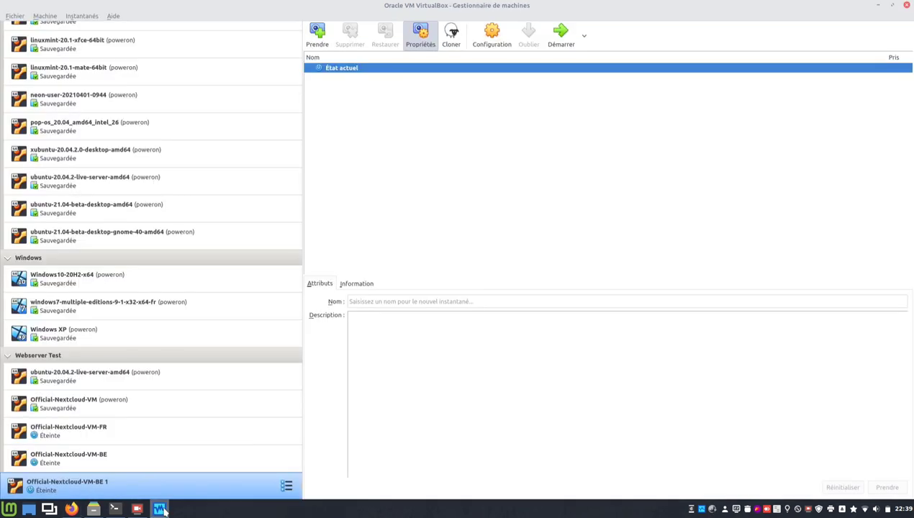
left_click(552, 42)
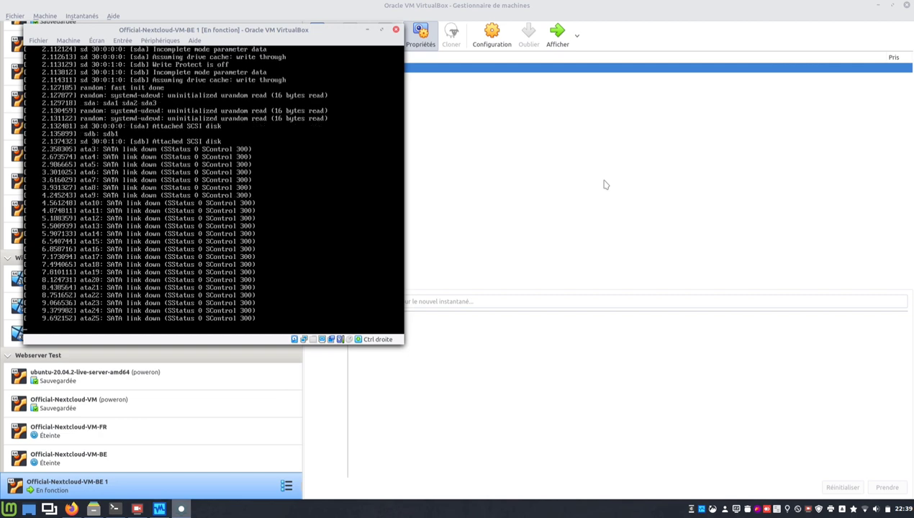
left_click(502, 54)
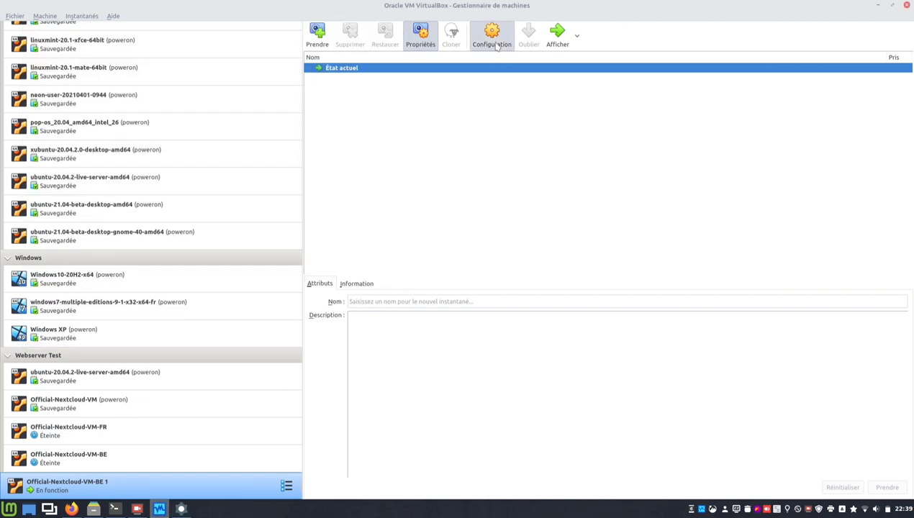
left_click(492, 36)
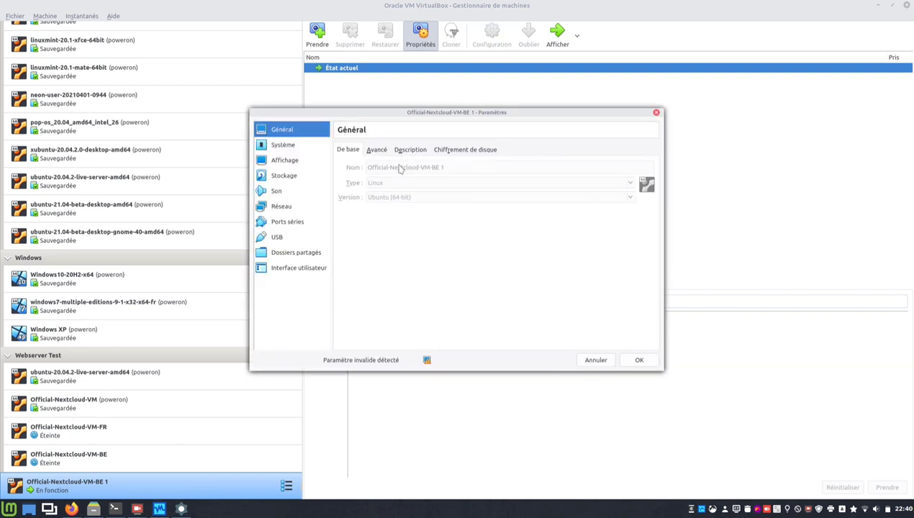
left_click(279, 207)
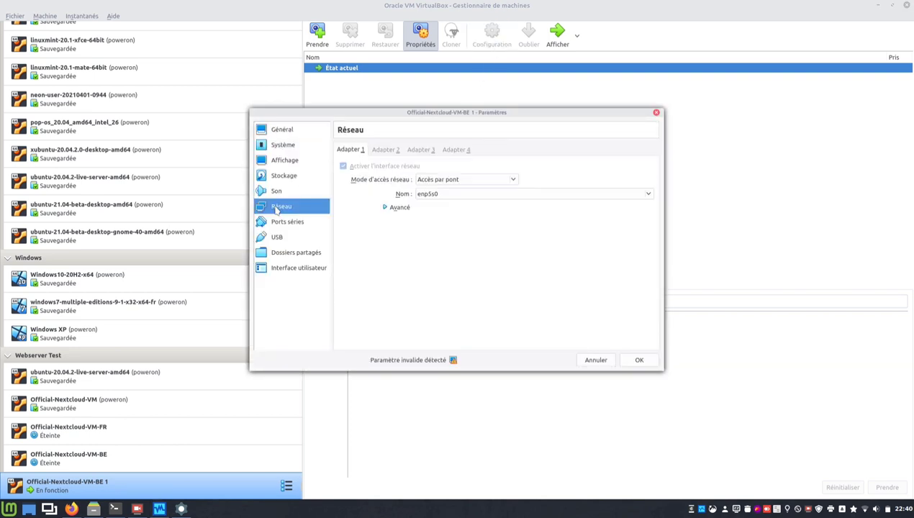
left_click(648, 194)
left_click(619, 147)
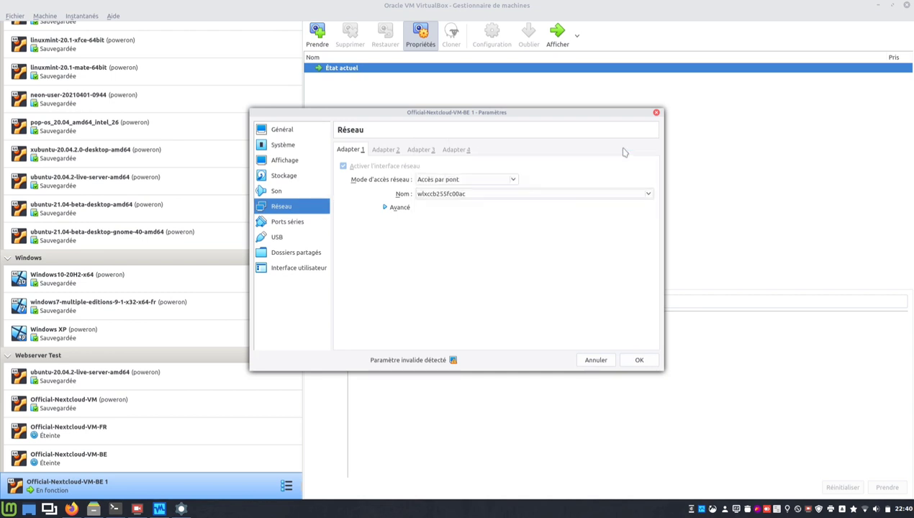
left_click(637, 361)
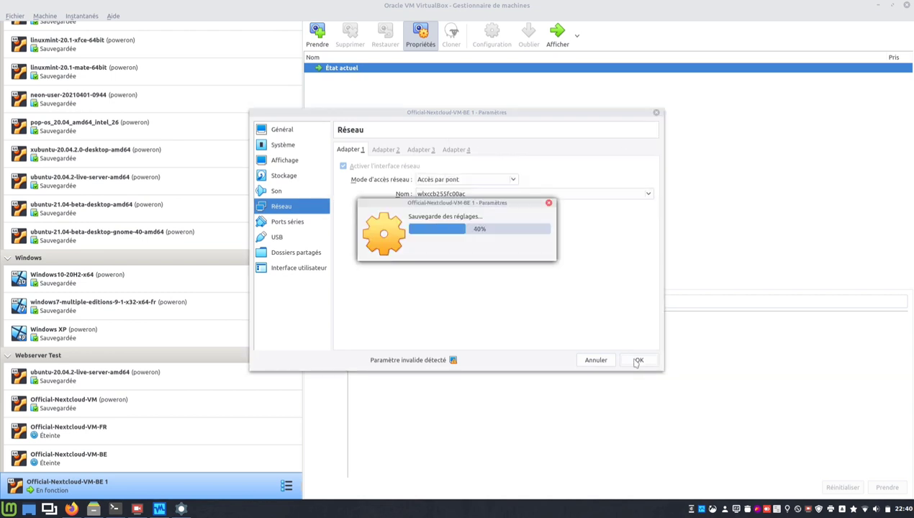
left_click(182, 509)
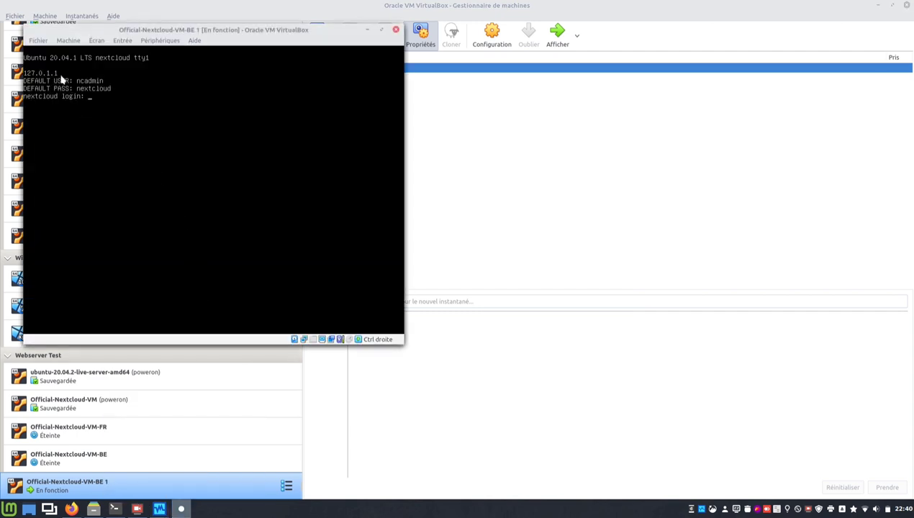
left_click(86, 102)
Release the VM console and load 192.168.1.8 in Firefox.
key("Control_R")
left_click(69, 510)
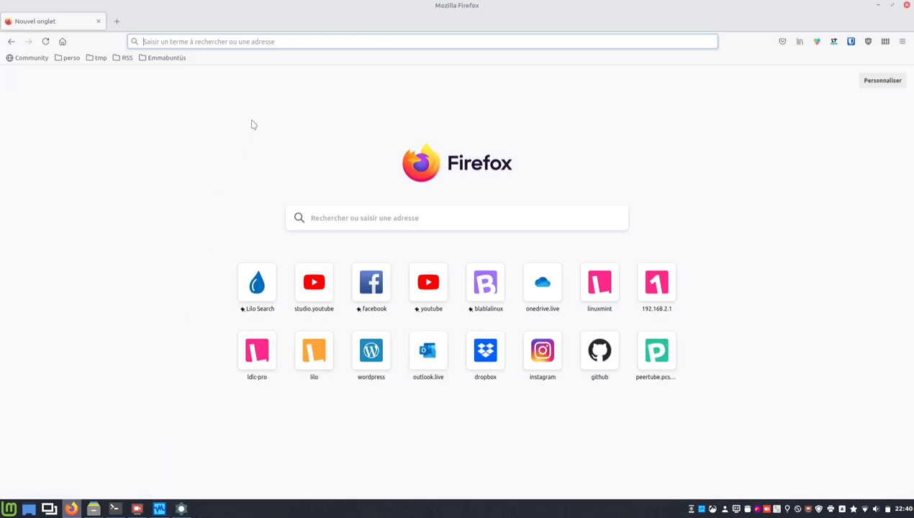
left_click(284, 43)
type("192.1")
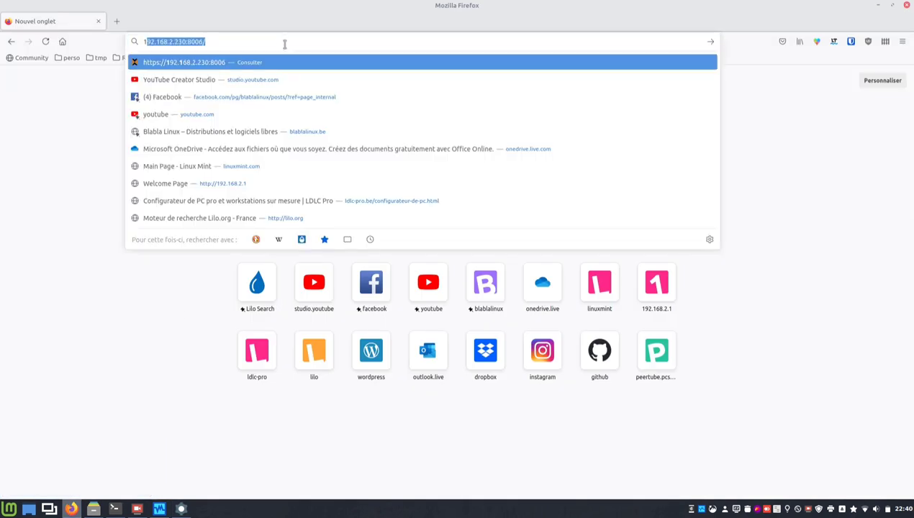
type("68")
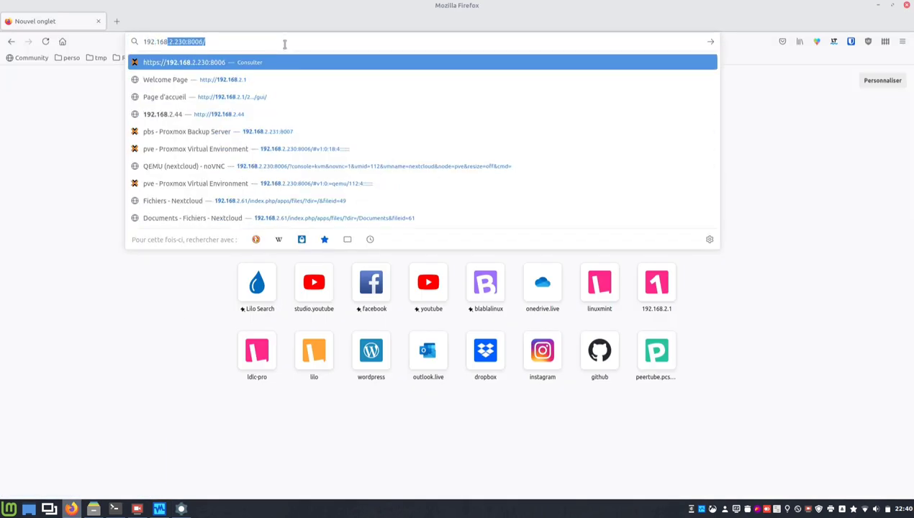
type(".1.8")
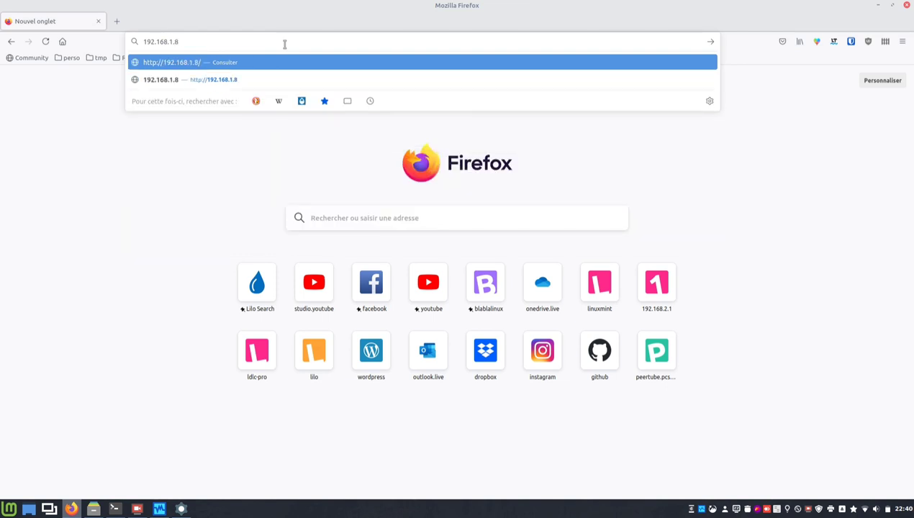
key("Return")
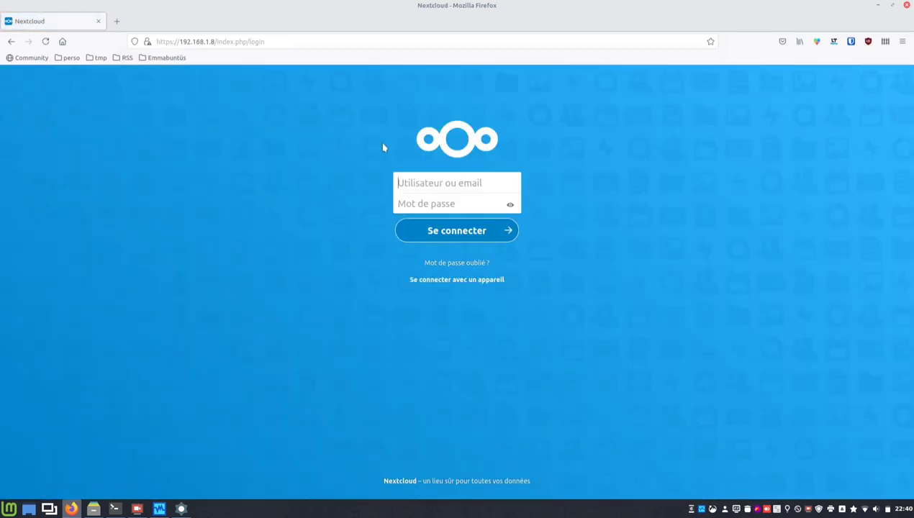
Log in to Nextcloud with the saved admin username and password, then go to the browser home page.
left_click(421, 179)
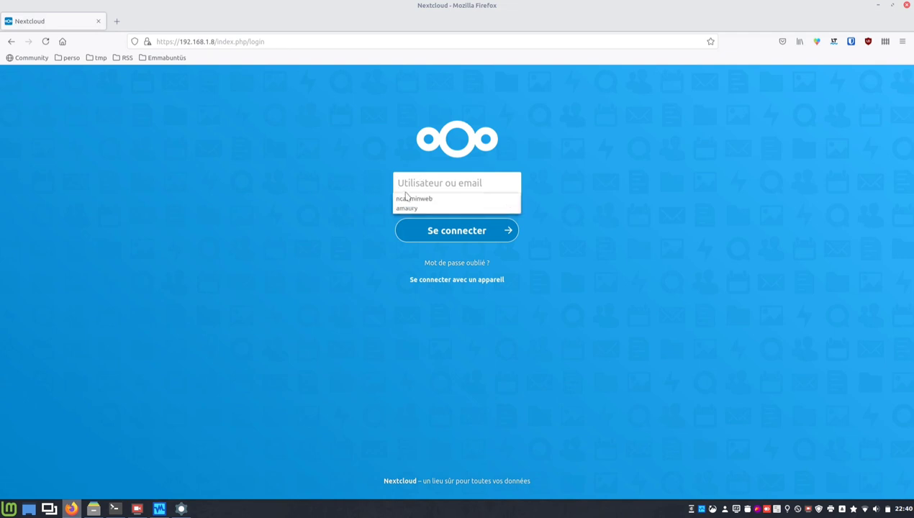
left_click(410, 198)
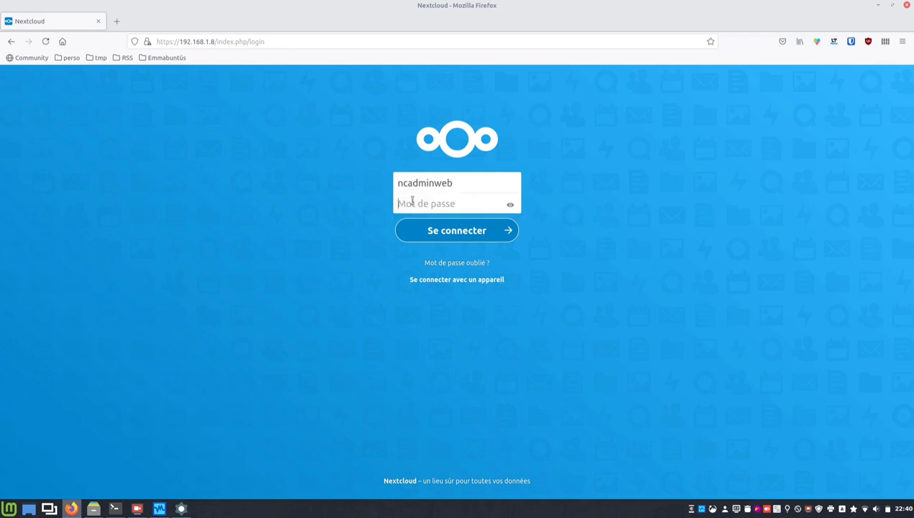
type("*********")
key("Return")
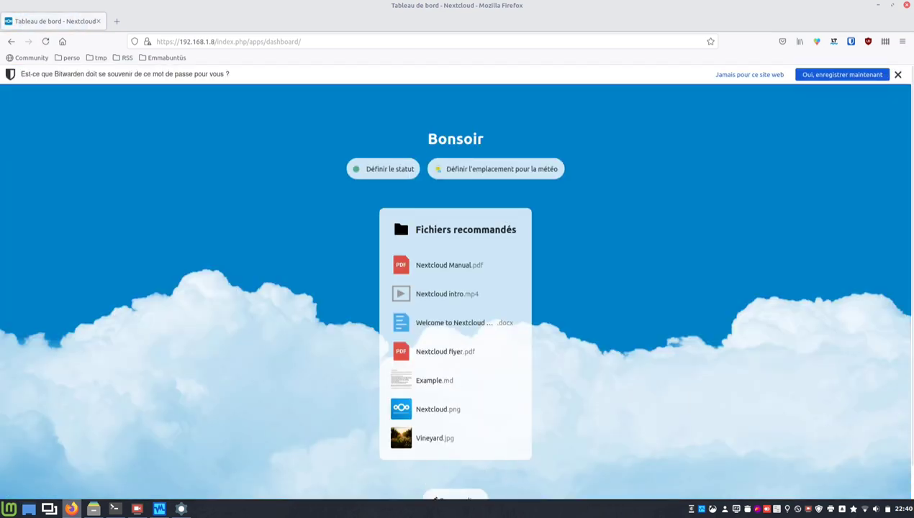
key("alt+Tab")
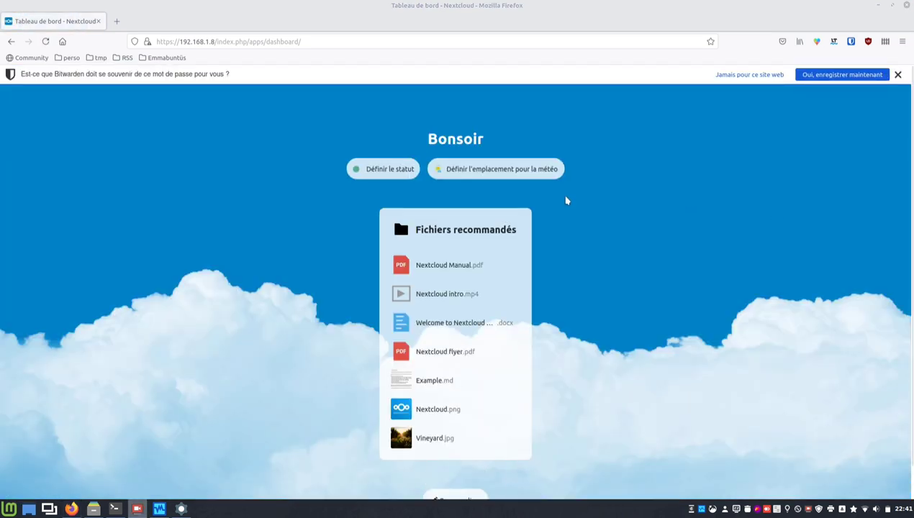
left_click(62, 41)
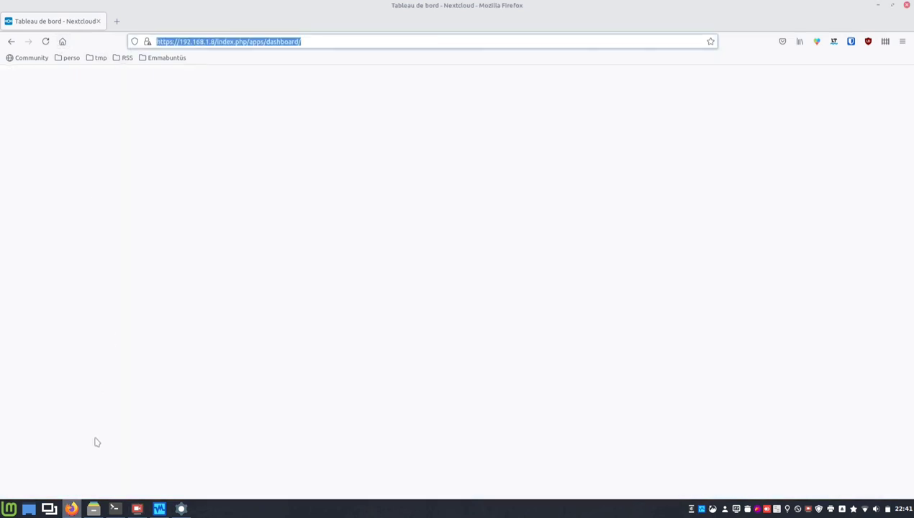
Close the Official-Nextcloud-VM-BE 1 console with 'Éteindre la machine' and return to the manager.
left_click(179, 509)
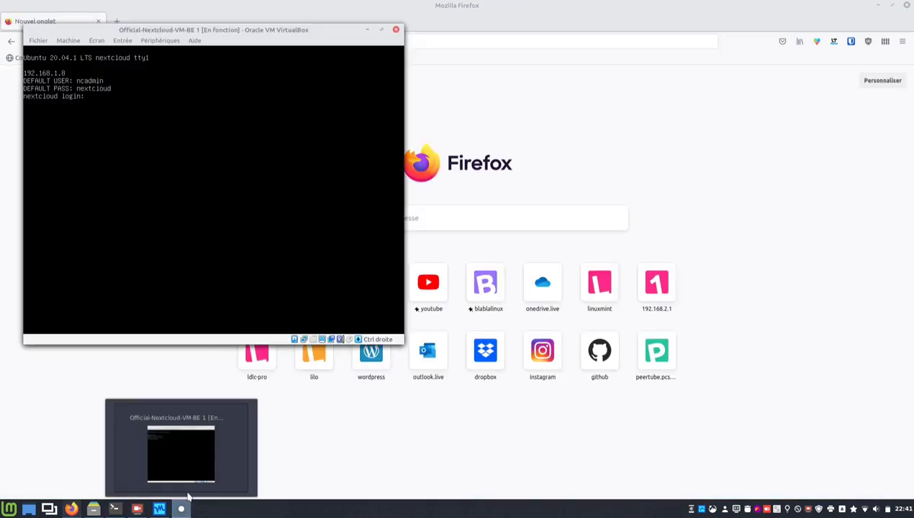
left_click(395, 30)
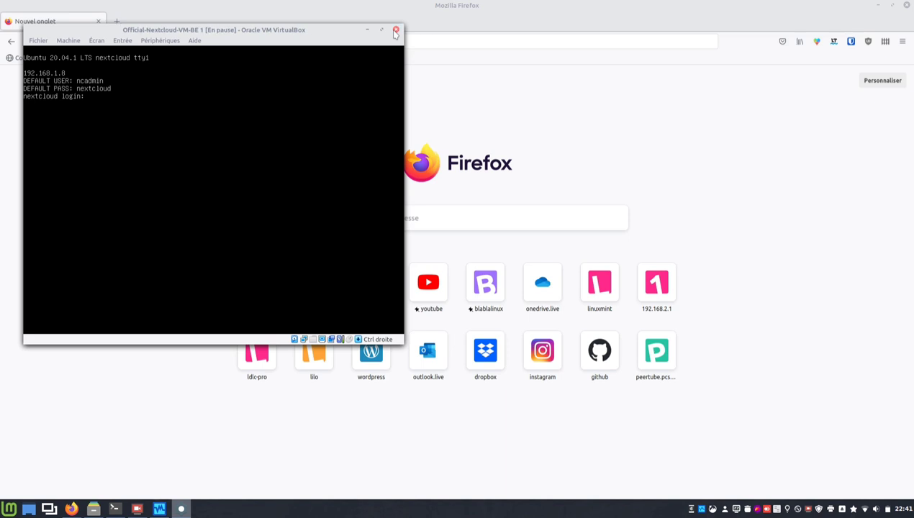
left_click(213, 187)
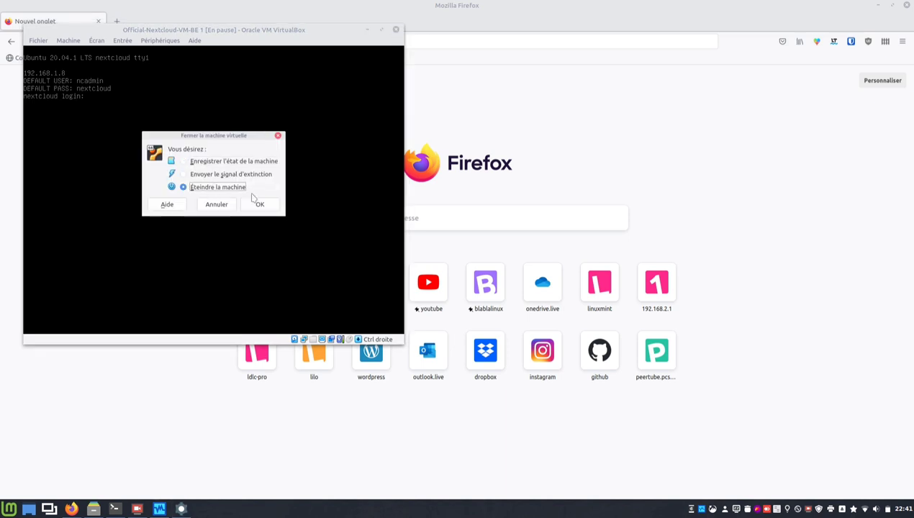
left_click(259, 205)
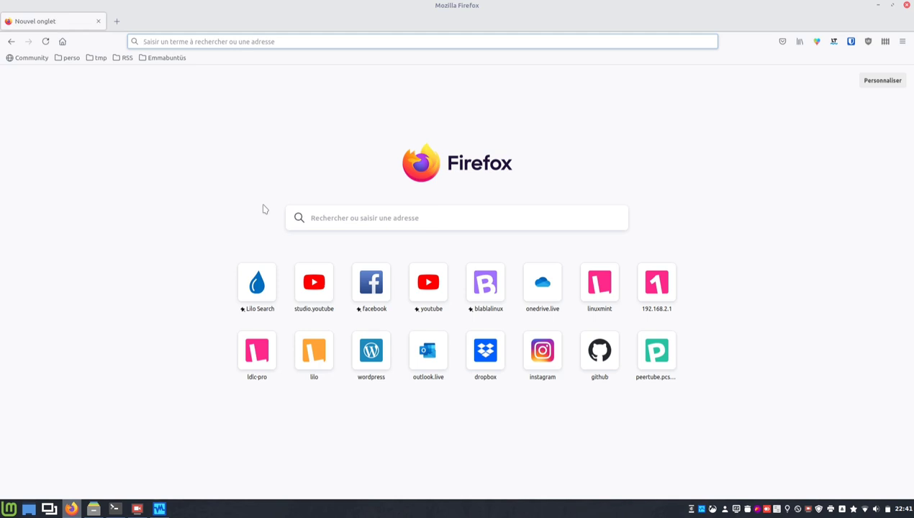
left_click(159, 509)
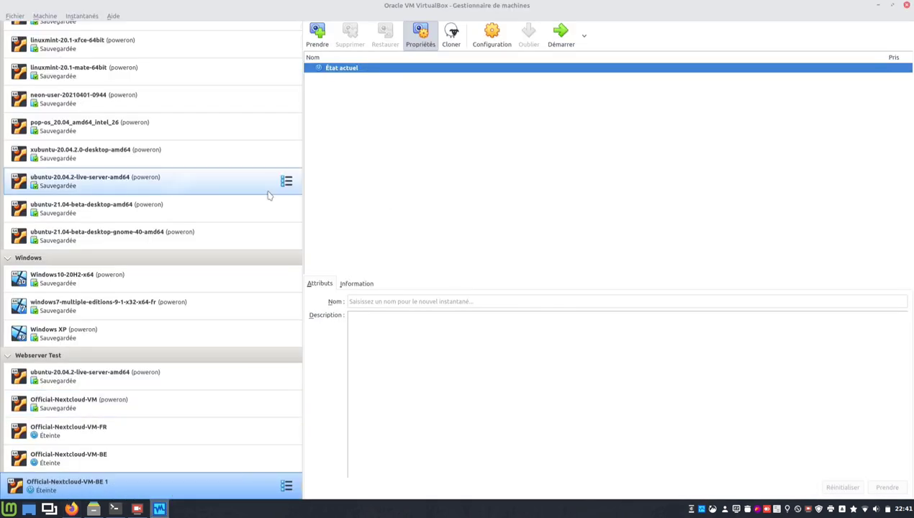
Import Official-Nextcloud-VM-FR.ova from /home/any/Raid/OVF-OVA using the default appliance settings.
scroll(267, 195, "up", 10)
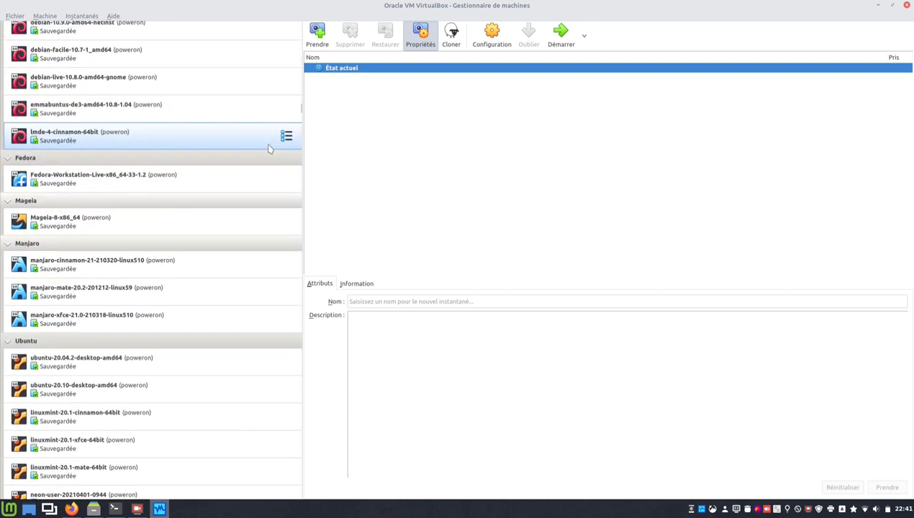
scroll(268, 148, "up", 3)
left_click(247, 36)
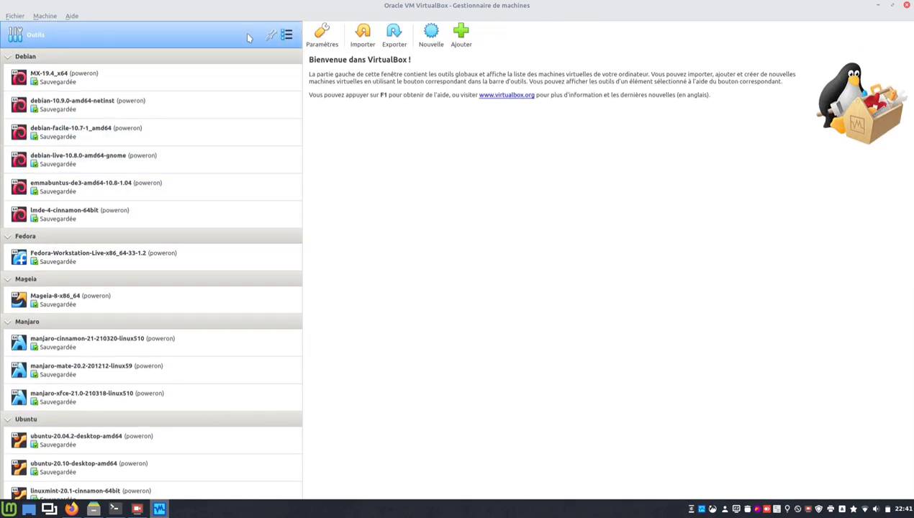
left_click(368, 36)
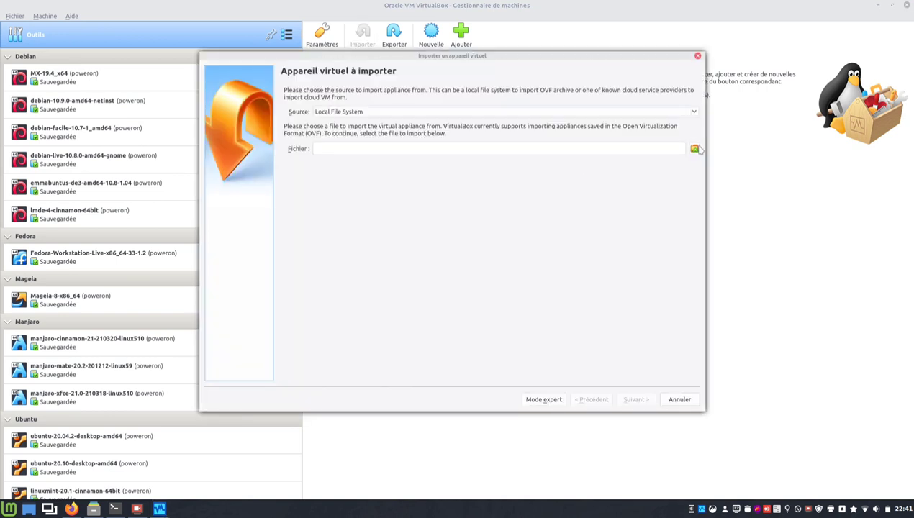
left_click(695, 150)
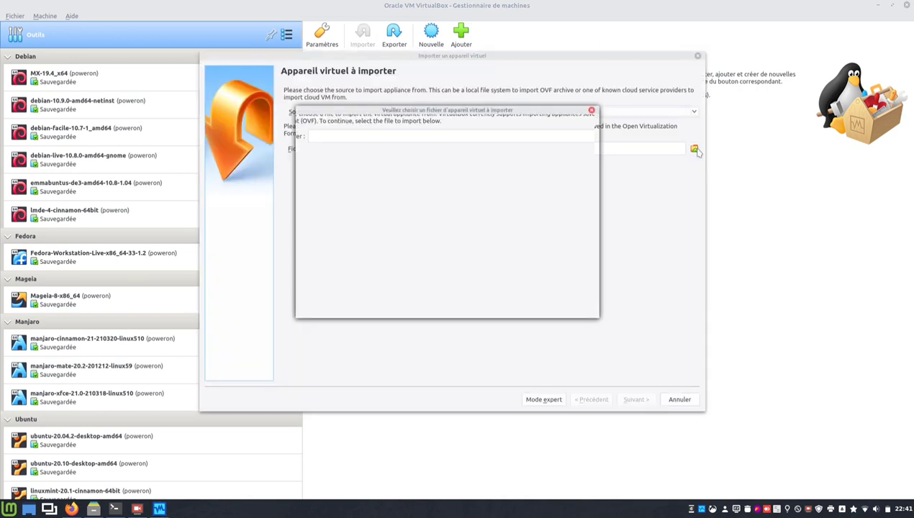
left_click(330, 161)
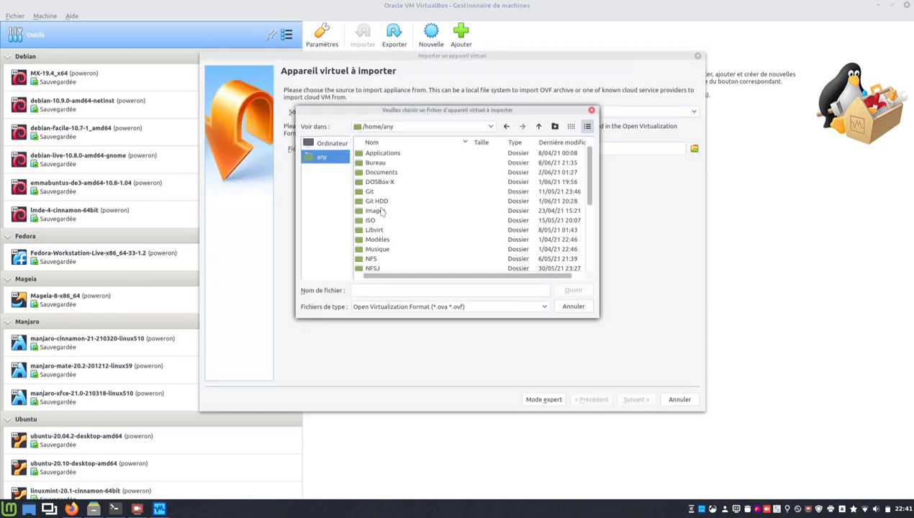
scroll(381, 212, "down", 3)
double_click(377, 196)
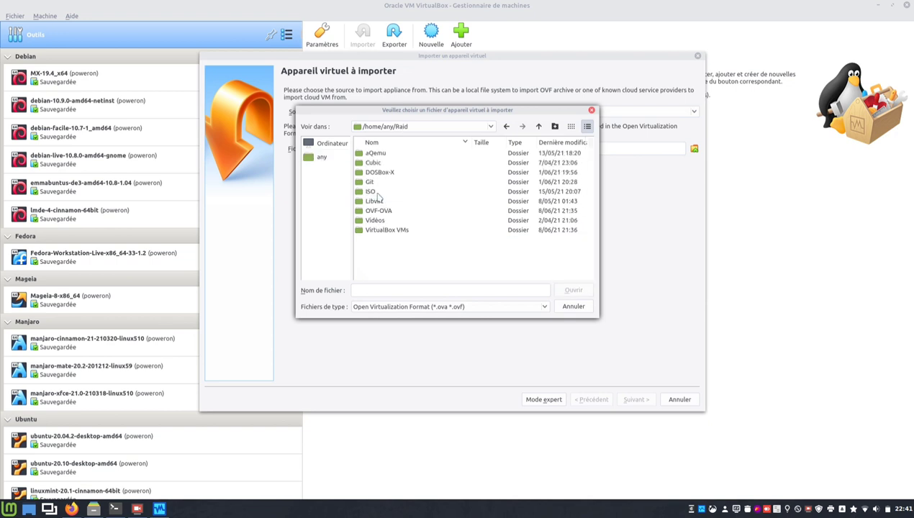
double_click(382, 211)
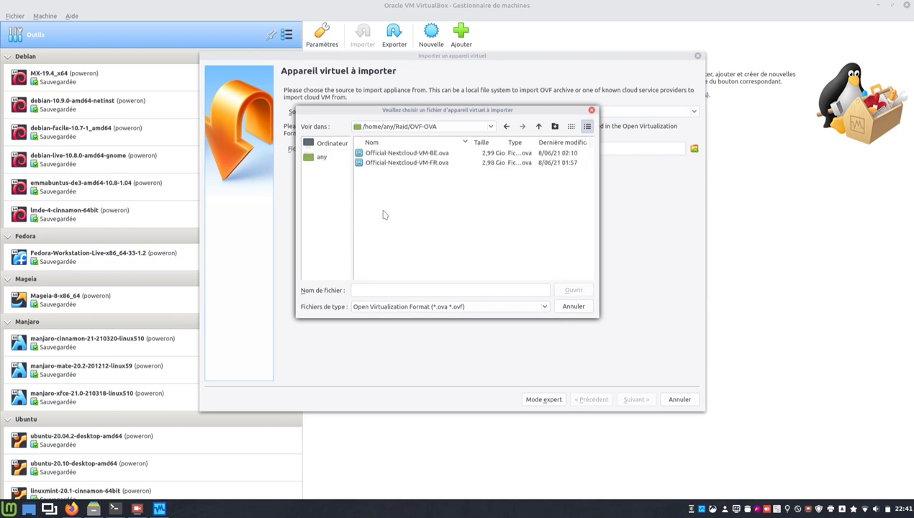
double_click(425, 163)
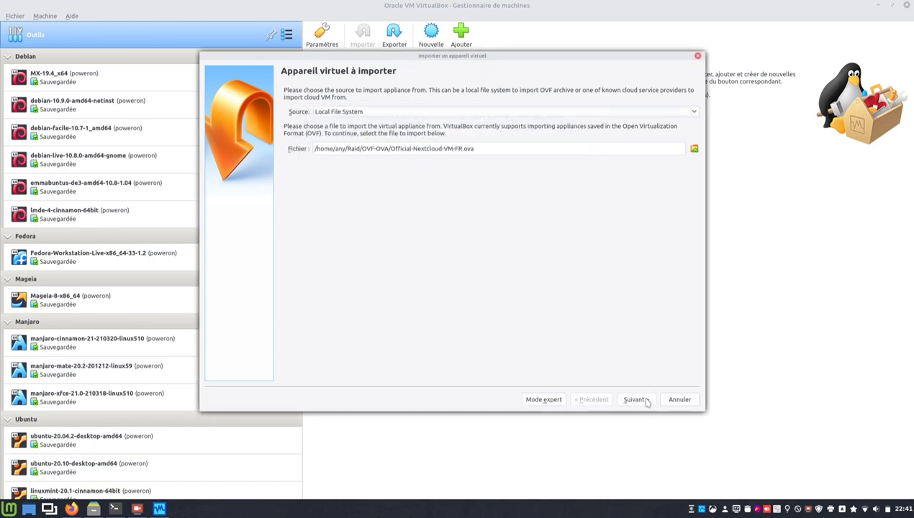
left_click(637, 400)
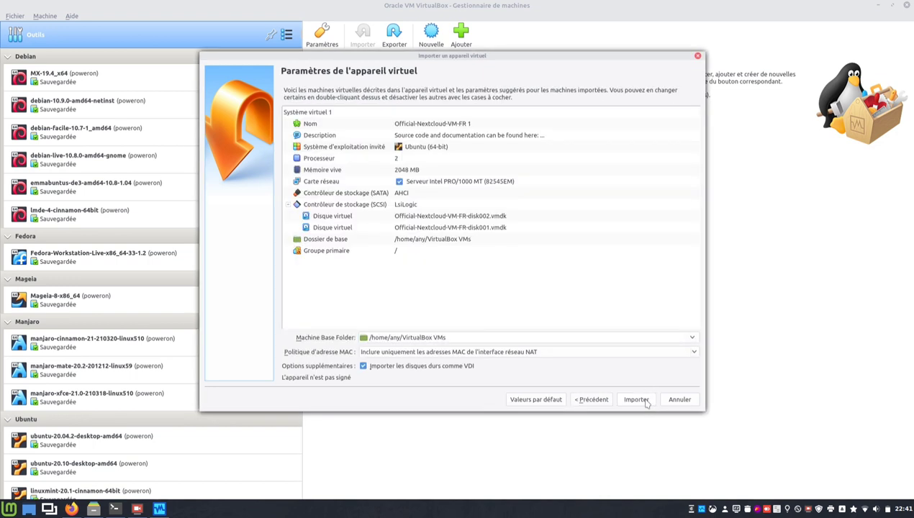
left_click(636, 400)
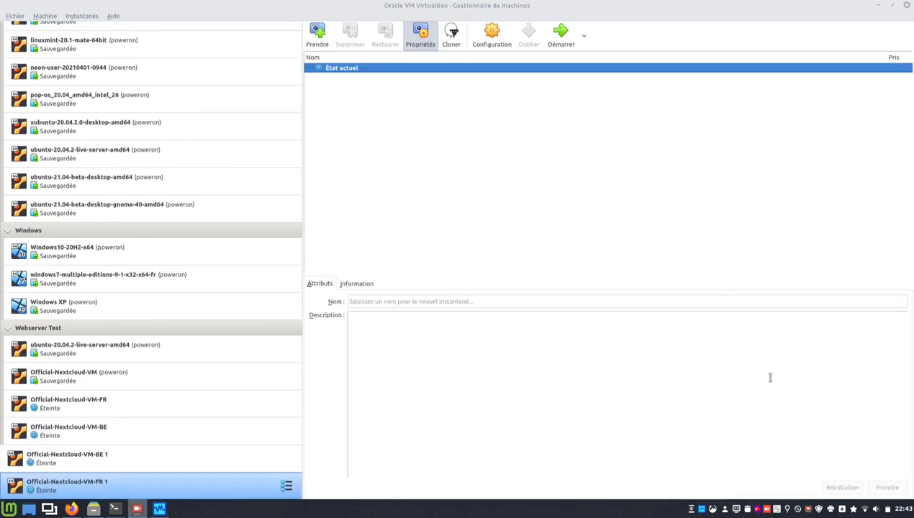
Turn off the D-Link adapter and Wi-Fi, and turn the Broadcom wired Ethernet back on.
left_click(867, 509)
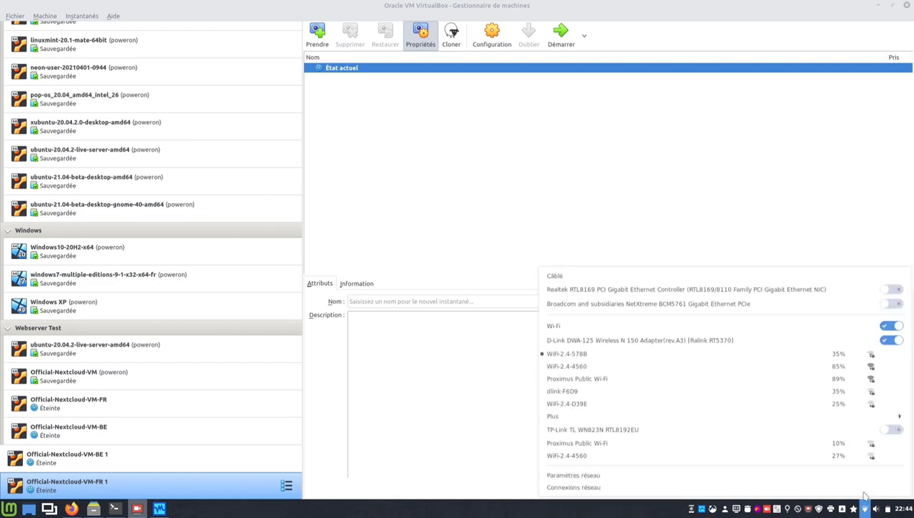
left_click(899, 341)
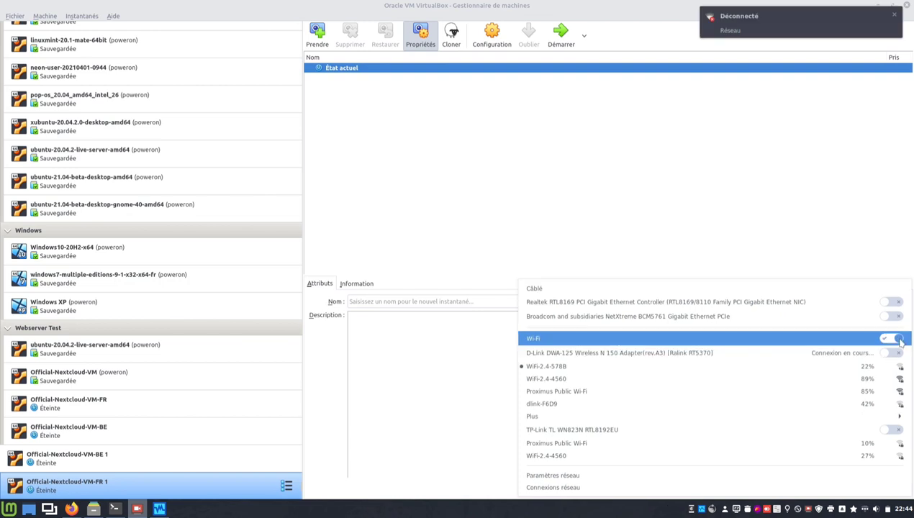
left_click(895, 337)
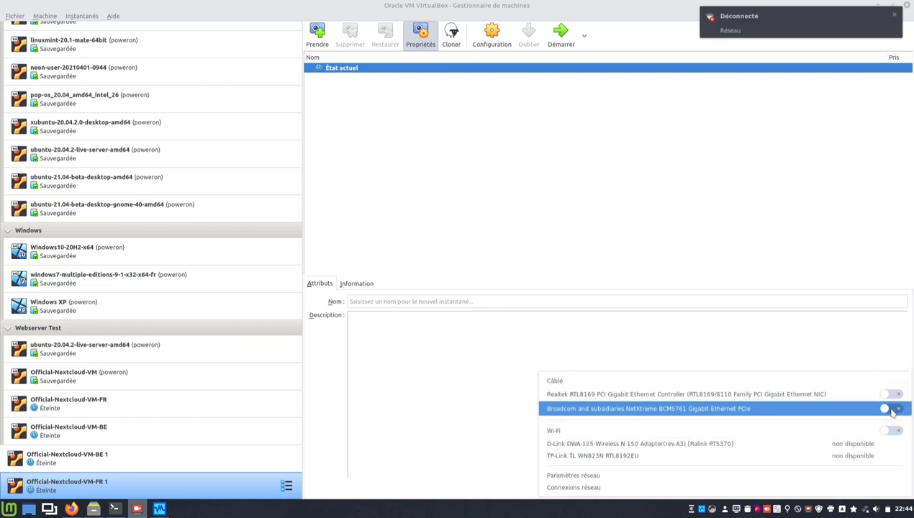
left_click(892, 410)
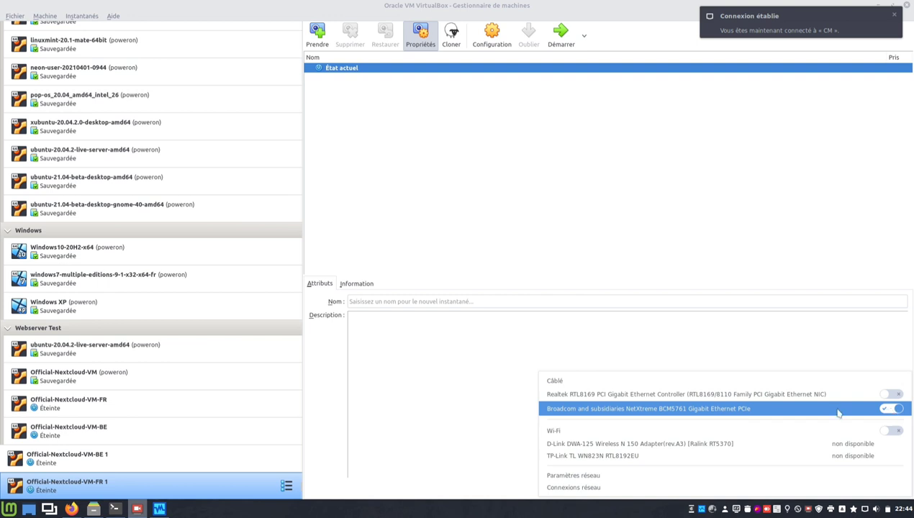
left_click(533, 515)
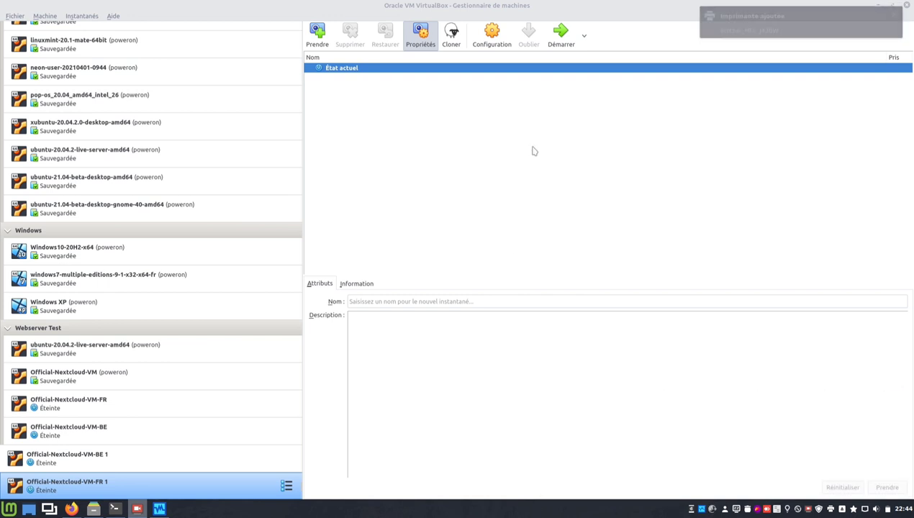
left_click(557, 35)
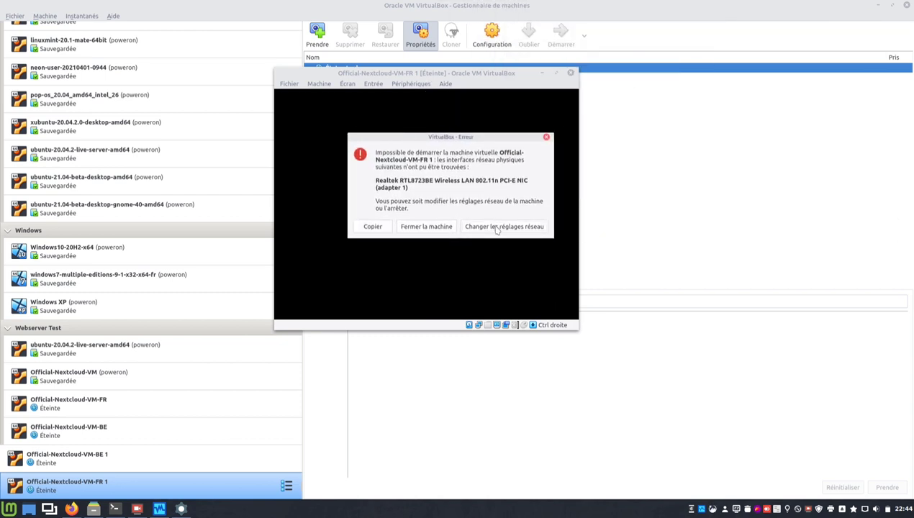
Fix the missing Realtek adapter error by bridging the VM's network to enp5s0.
left_click(496, 227)
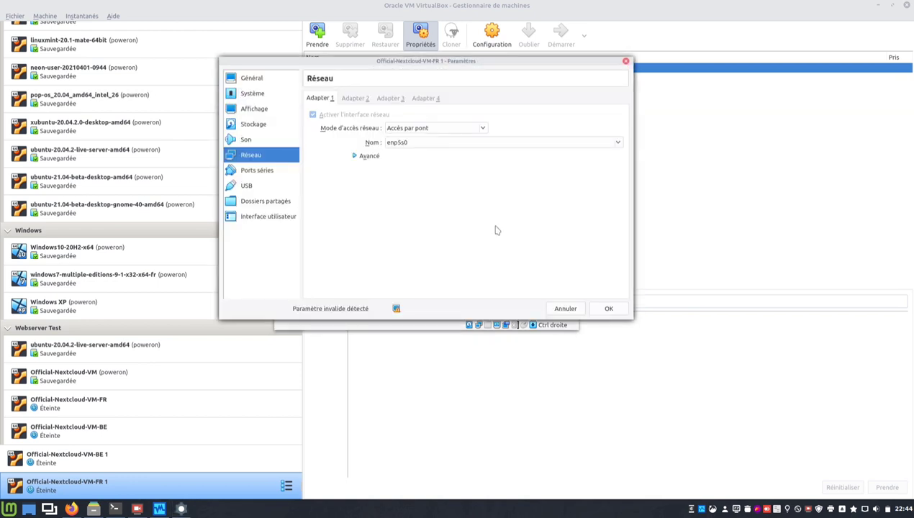
left_click(617, 310)
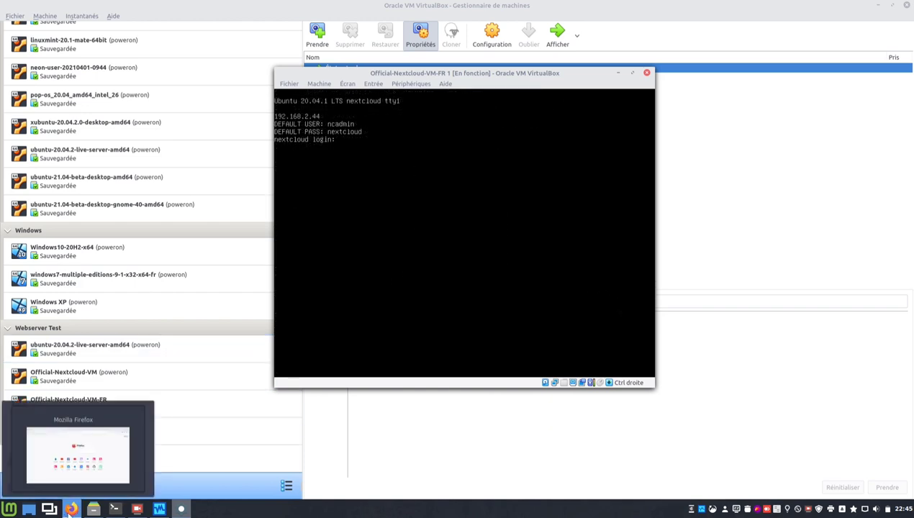
Load 192.168.2.44 in Firefox and close the leftover terminal window.
left_click(70, 509)
left_click(333, 44)
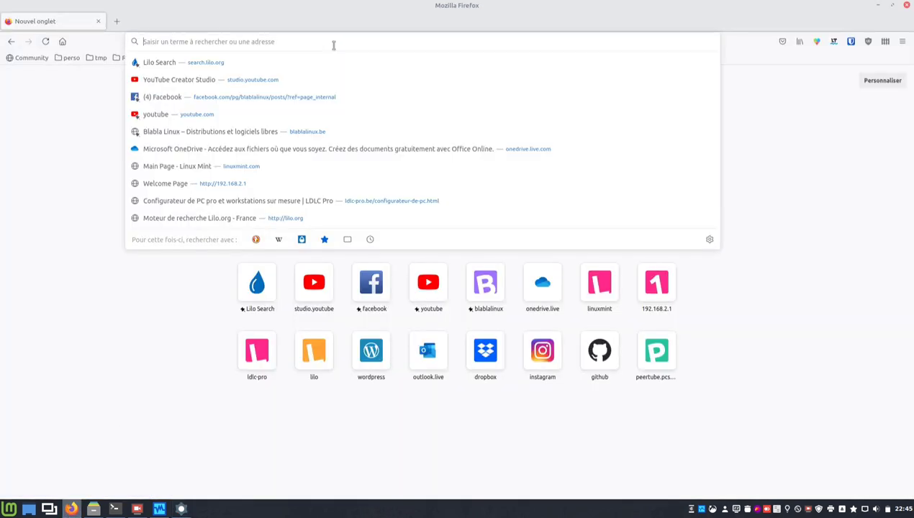
type("192.168.")
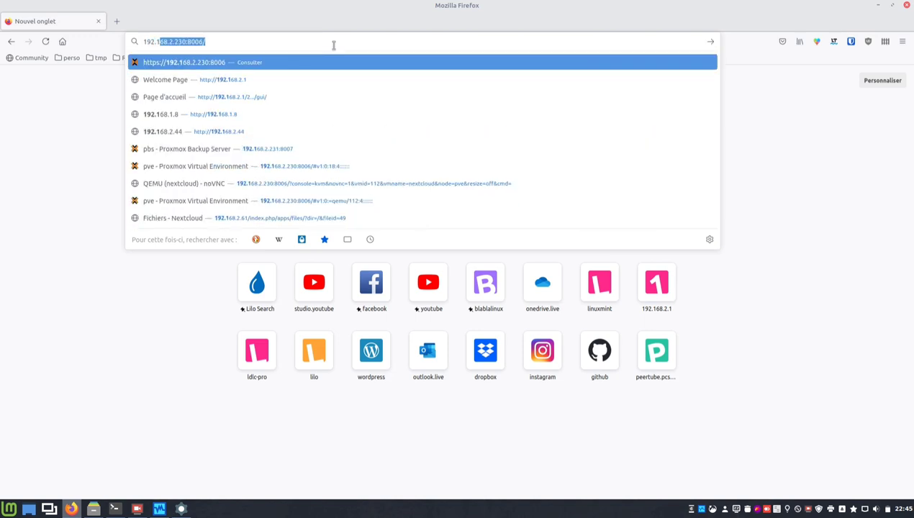
type("2.44")
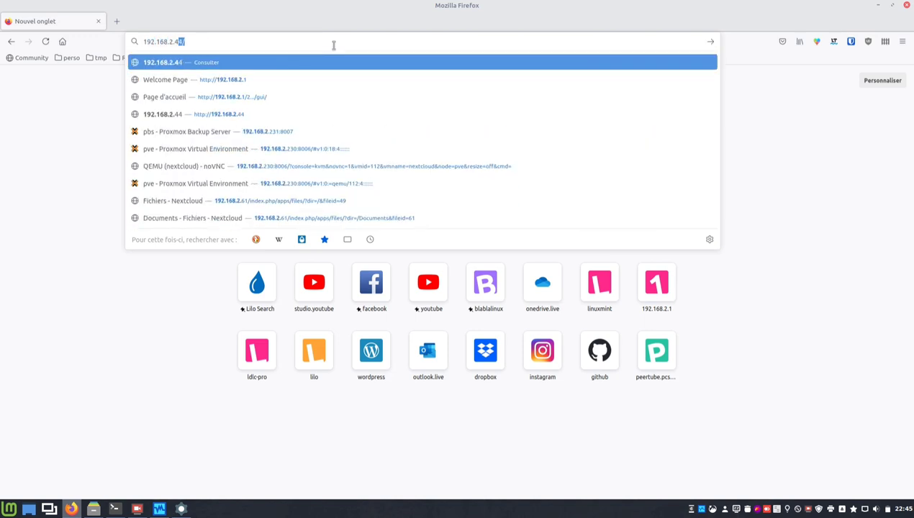
key("Return")
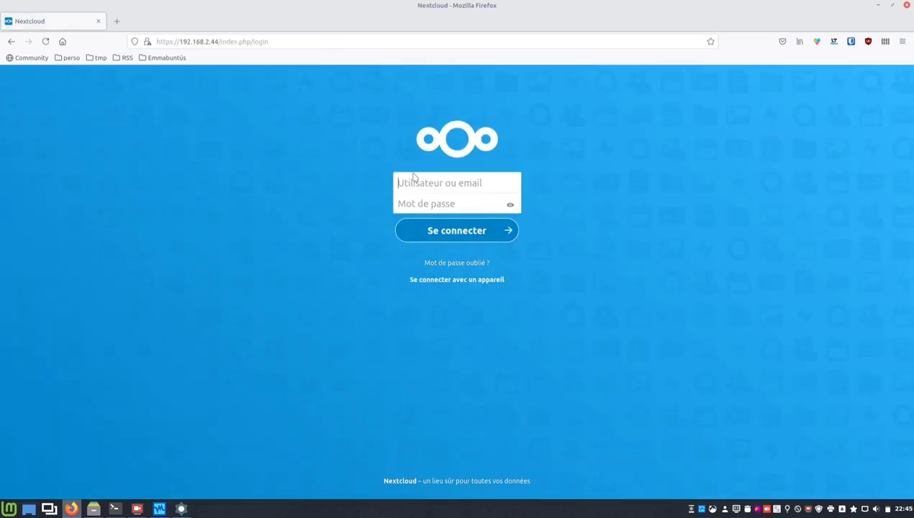
left_click(114, 509)
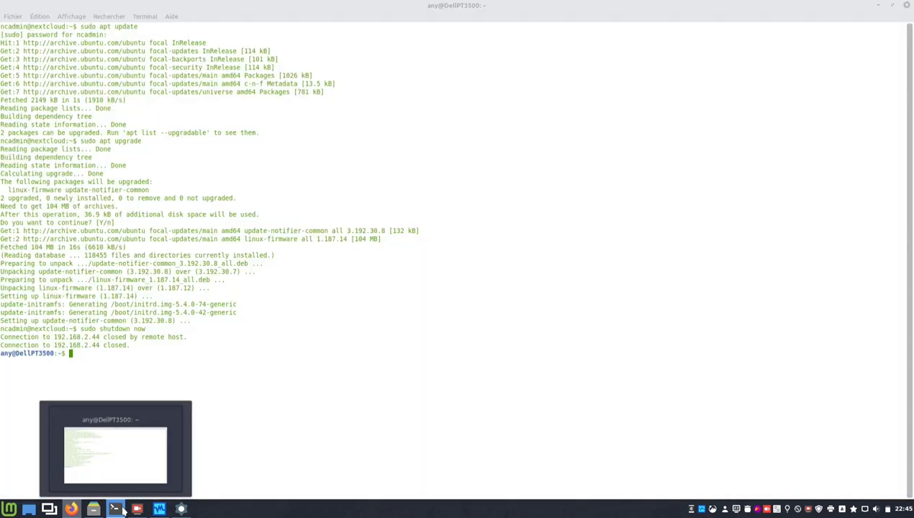
left_click(906, 6)
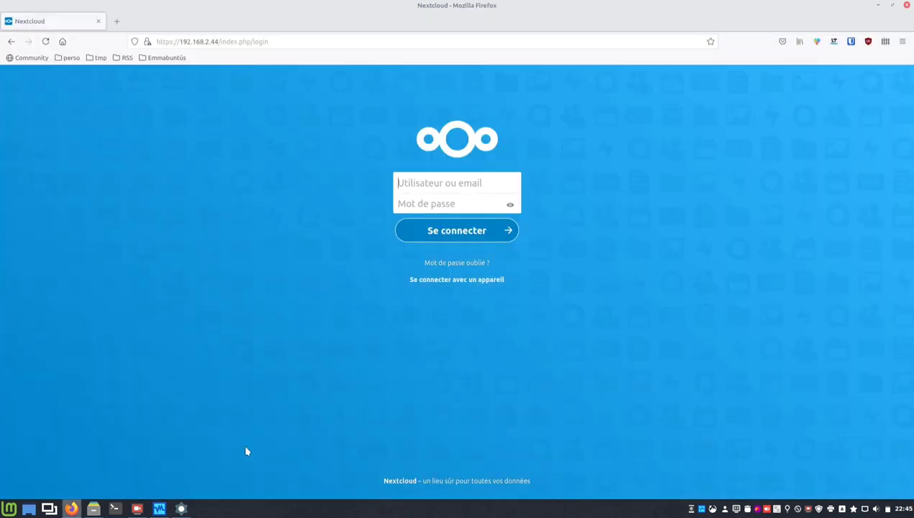
left_click(183, 509)
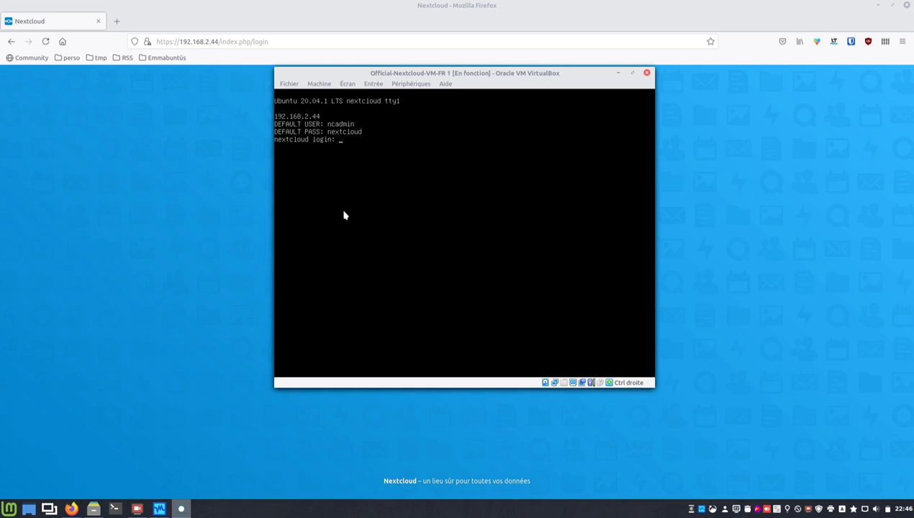
left_click(357, 19)
Log in with the admin username and password, then open Paramètres from the account menu.
left_click(412, 182)
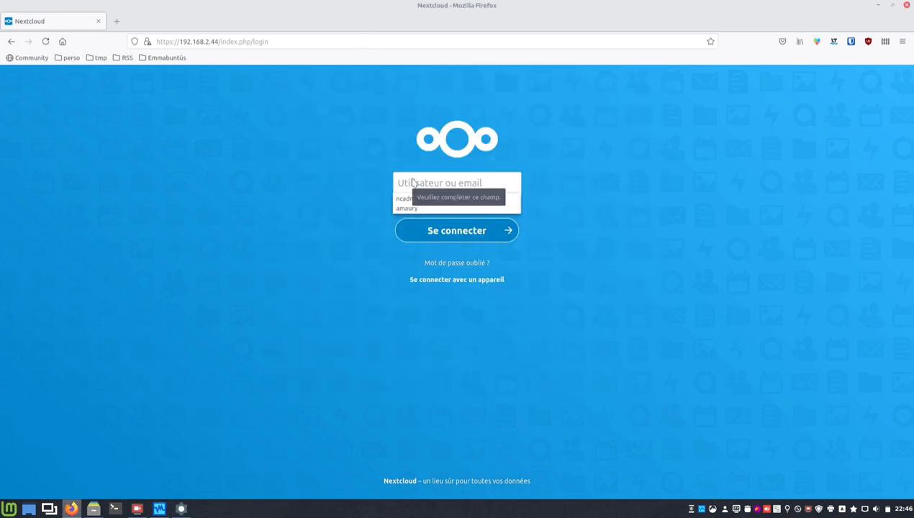
type("ncadmi")
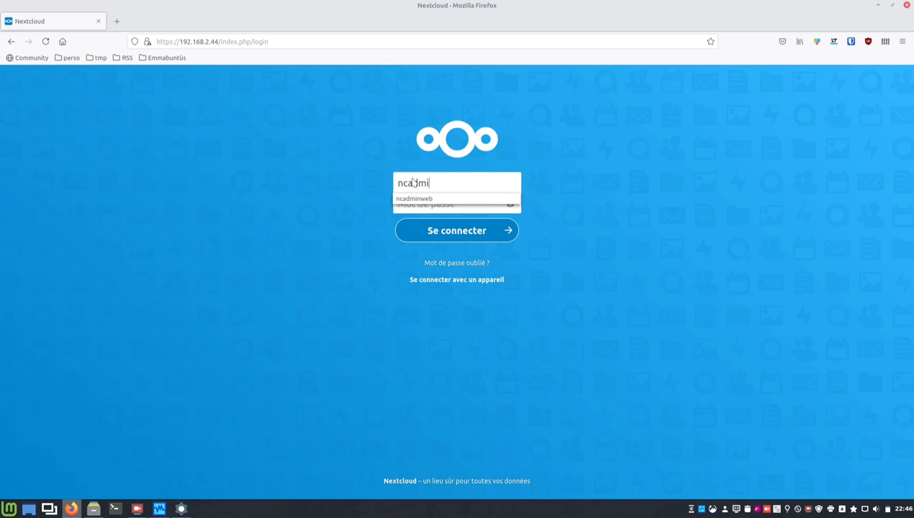
type("nweb")
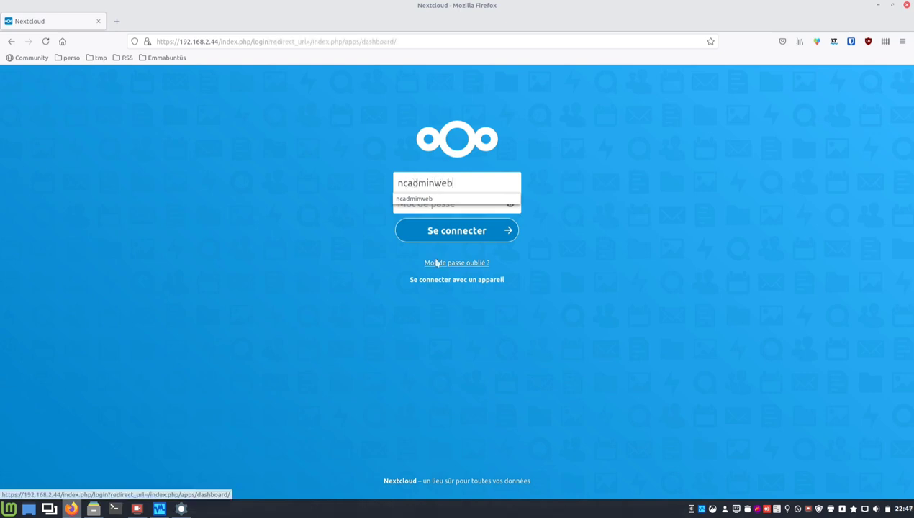
key("Tab")
type("•••••••")
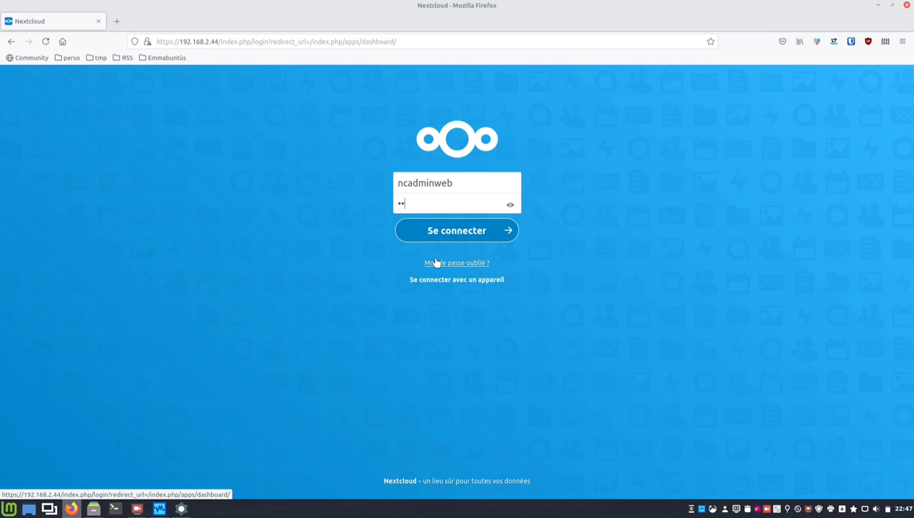
type("••")
key("Return")
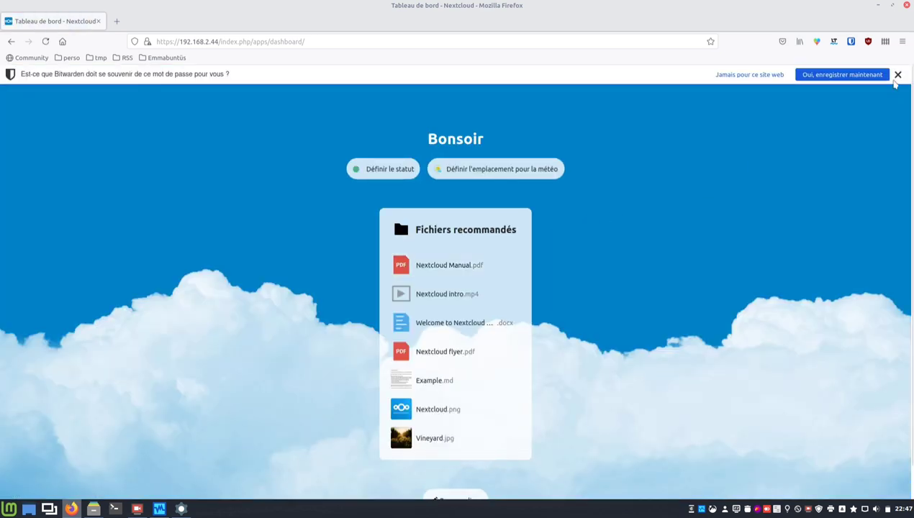
left_click(898, 75)
left_click(893, 77)
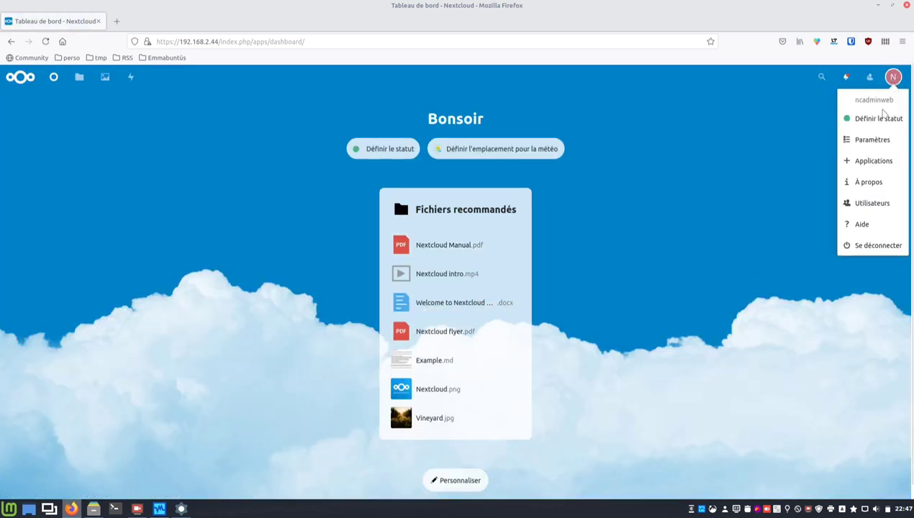
left_click(864, 141)
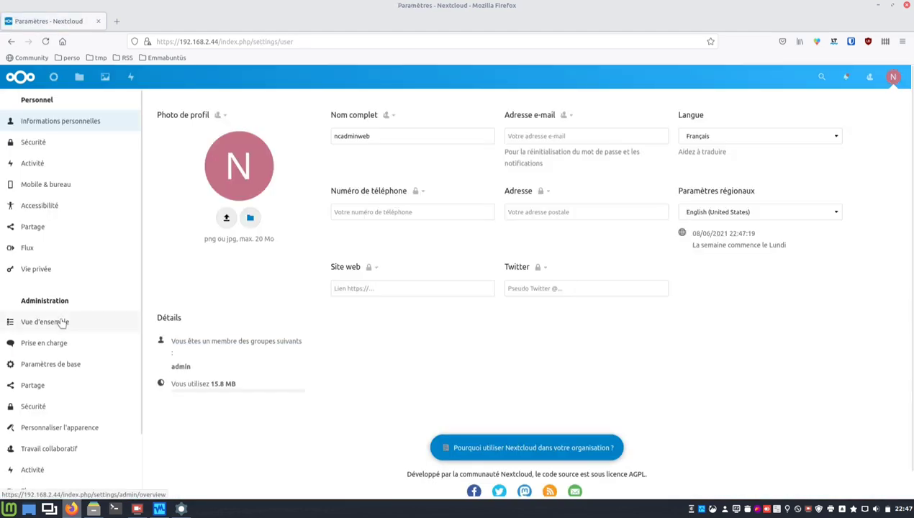
Check the Vue d'ensemble page's background-job error and version 20.0.10, then return to the VM console.
left_click(62, 323)
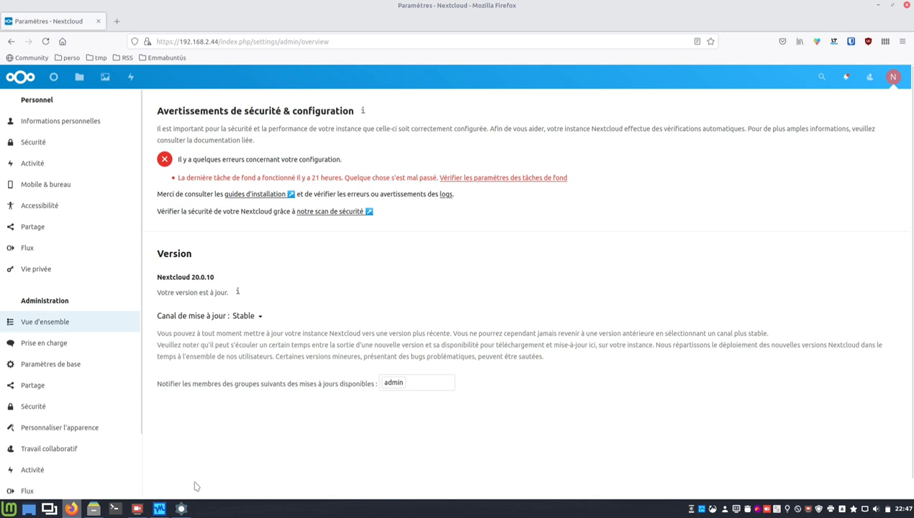
left_click(184, 509)
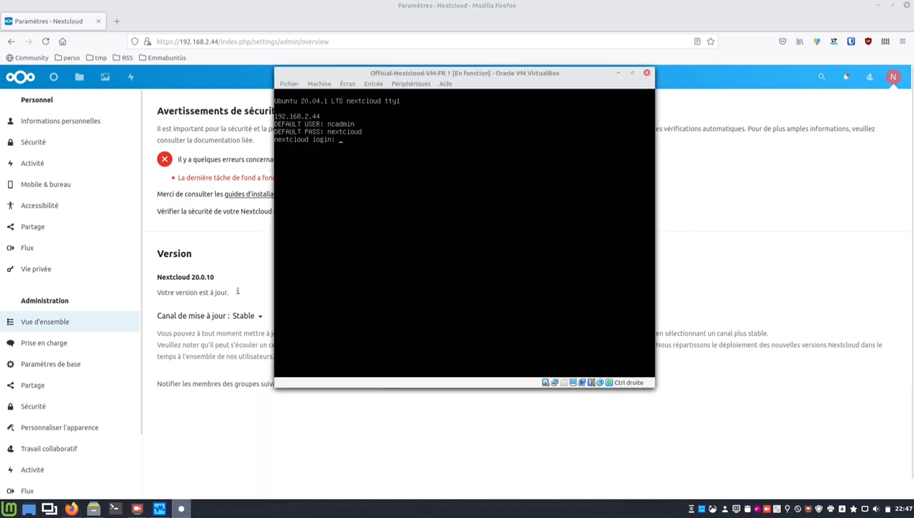
Log in to the VM console as the admin user and run sudo apt update.
type("ncadmin")
key("Return")
key("Return")
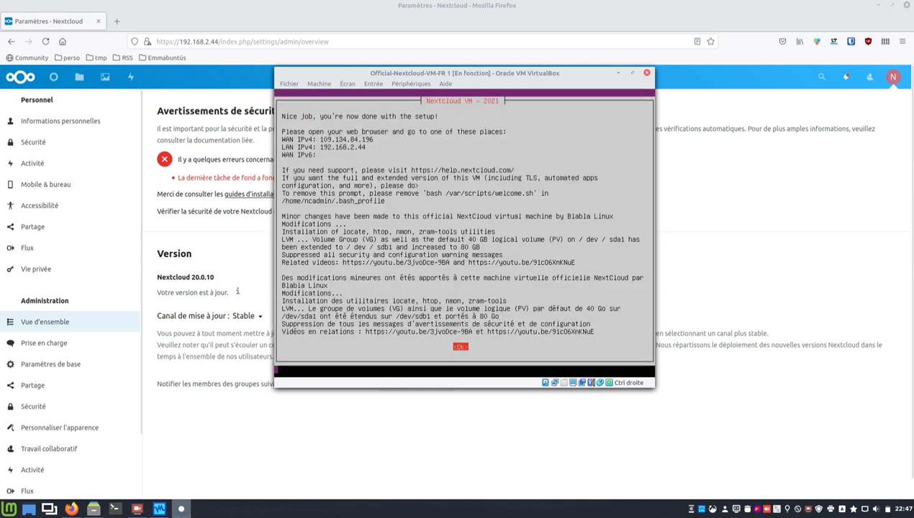
key("Return")
type("sudo shutd")
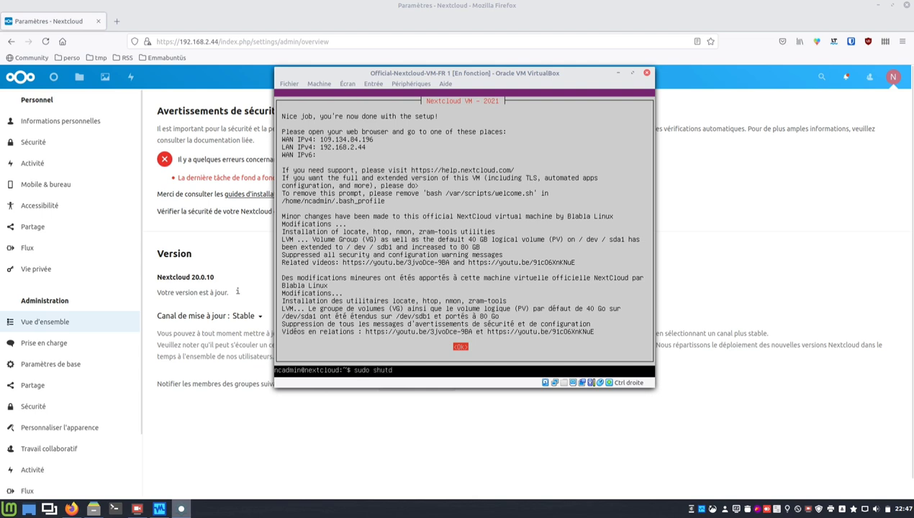
key("BackSpace")
key("BackSpace")
key("BackSpace")
key("BackSpace")
key("BackSpace")
type("apt update")
key("Return")
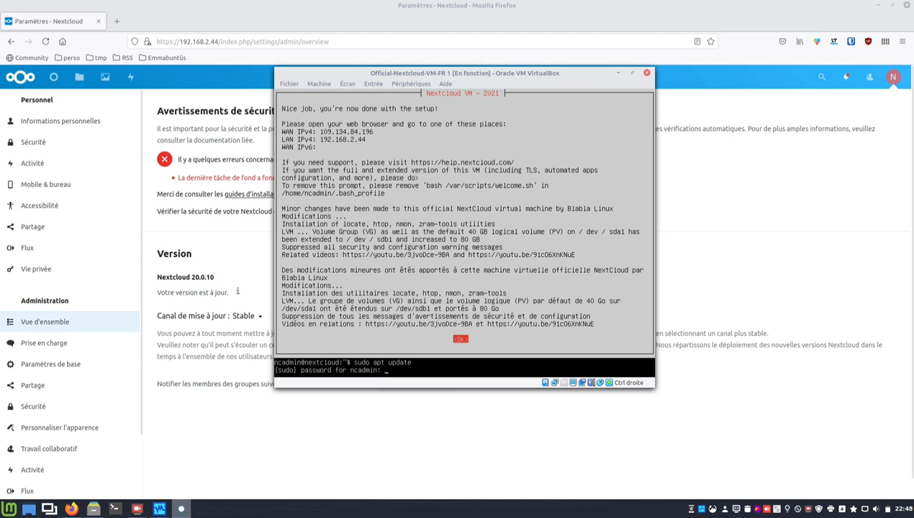
key("Return")
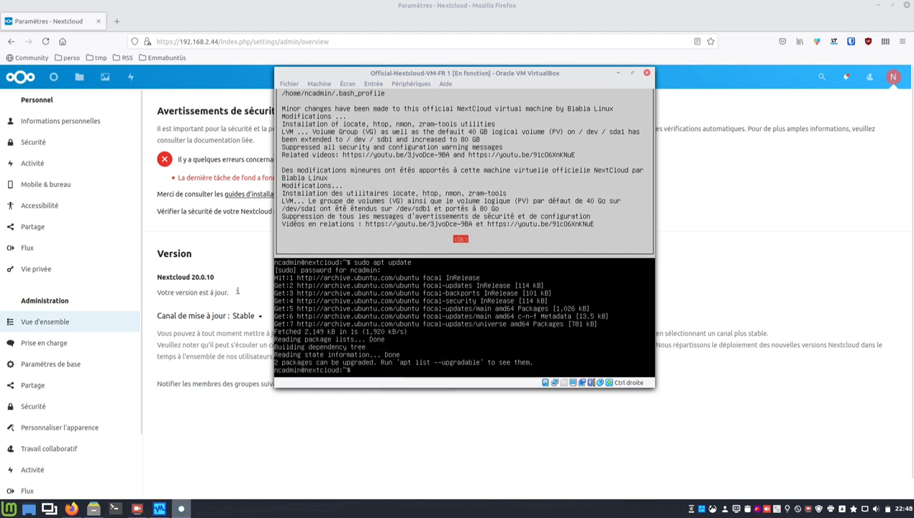
Install the linux-firmware and update-notifier-common upgrades with sudo apt upgrade, then sudo reboot.
type("sudo apt upgrade")
key("Return")
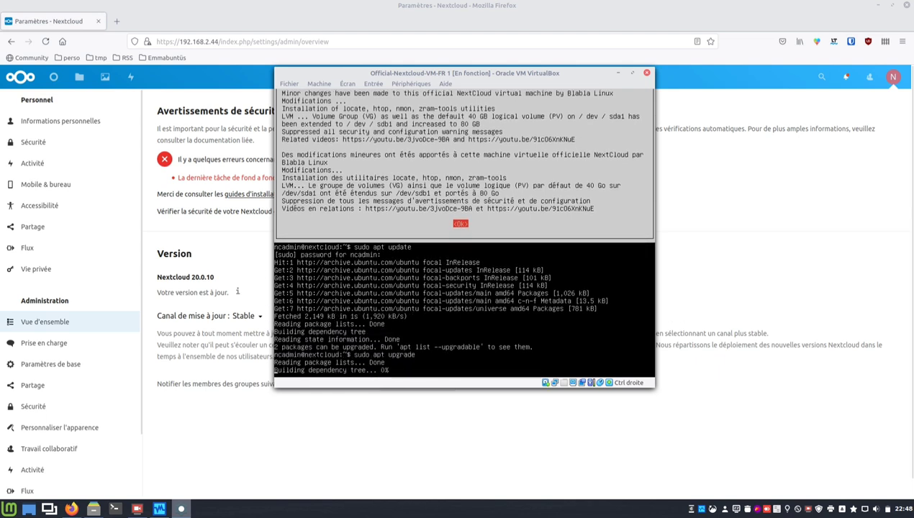
key("Return")
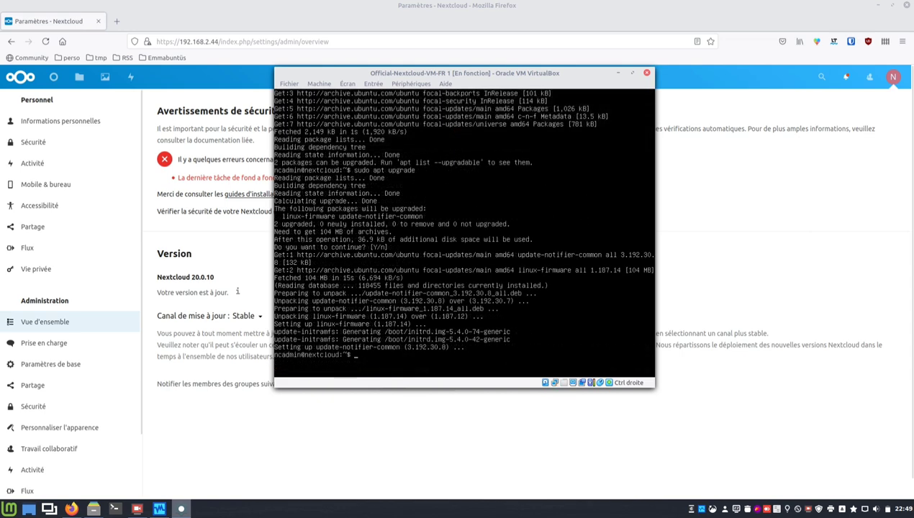
type("sudo reboot")
key("Return")
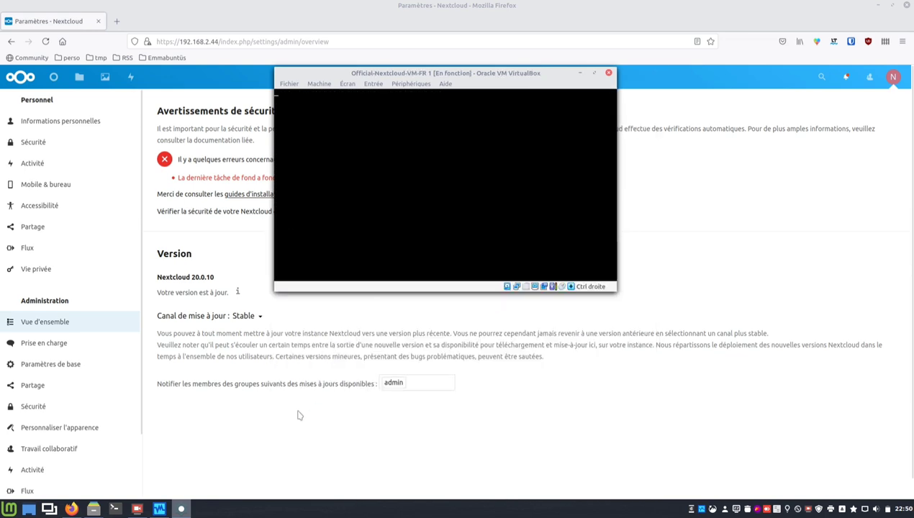
Open the running Official-Nextcloud-VM-FR 1's settings and read its Général description notes.
left_click(160, 509)
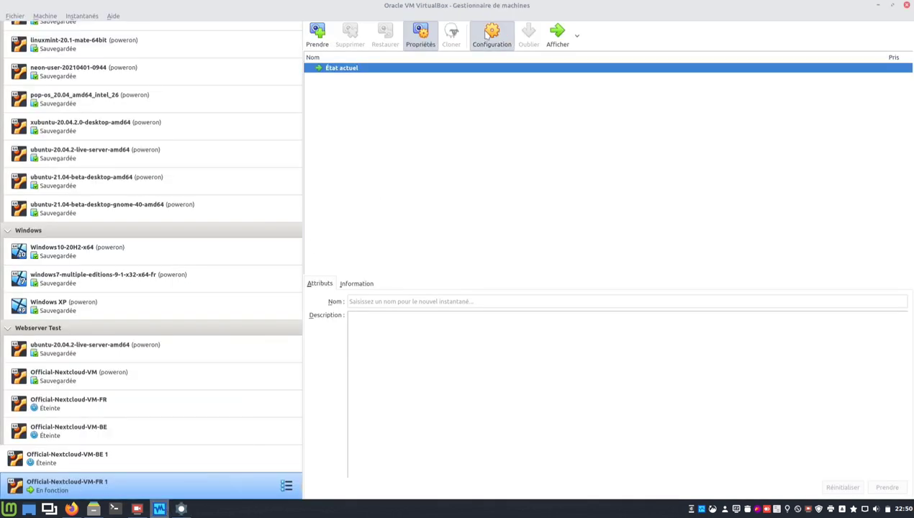
left_click(489, 34)
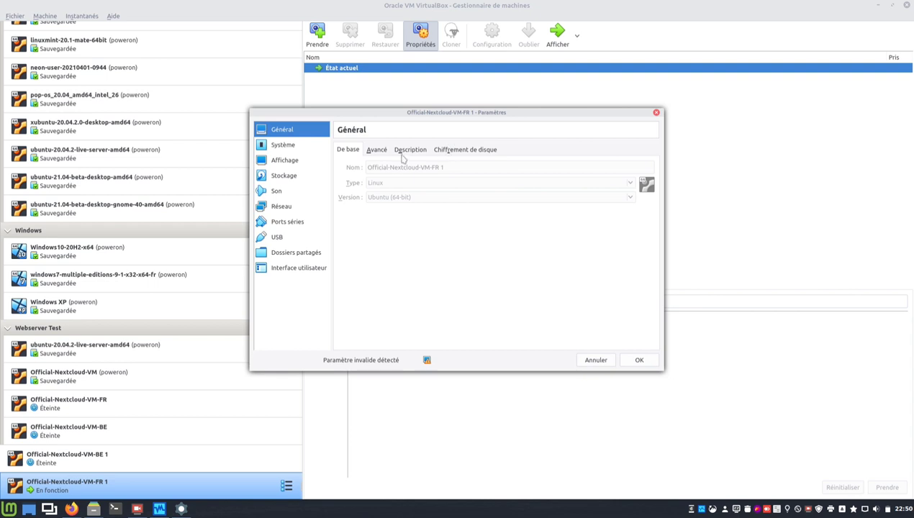
left_click(402, 149)
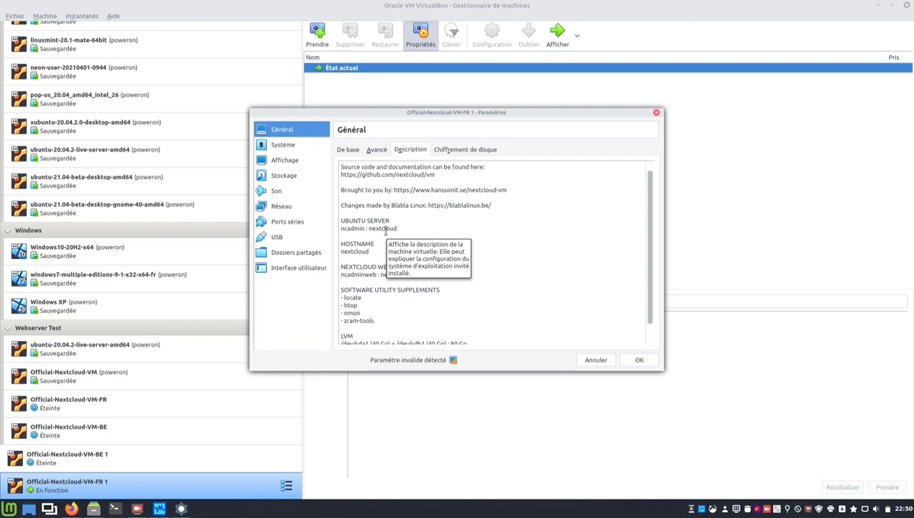
Review the Carte mère, Processeur and Stockage pages of the VM's settings.
left_click(290, 145)
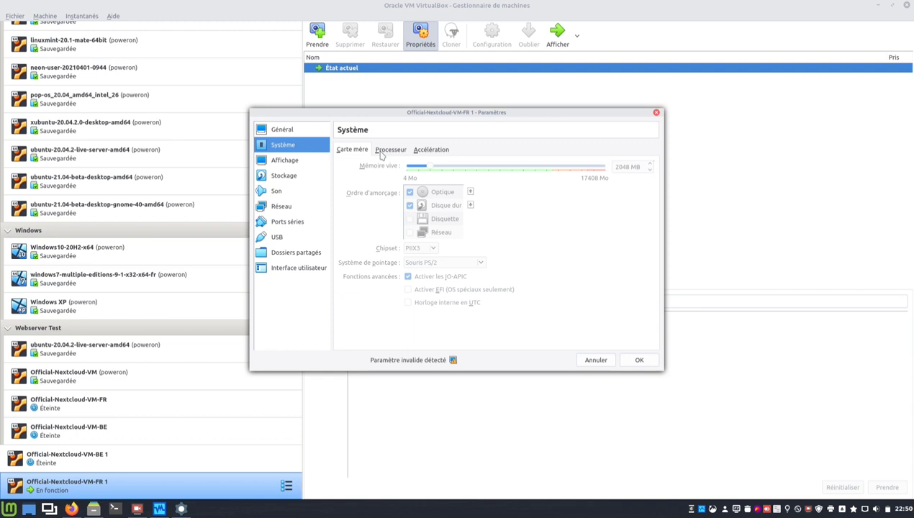
left_click(382, 152)
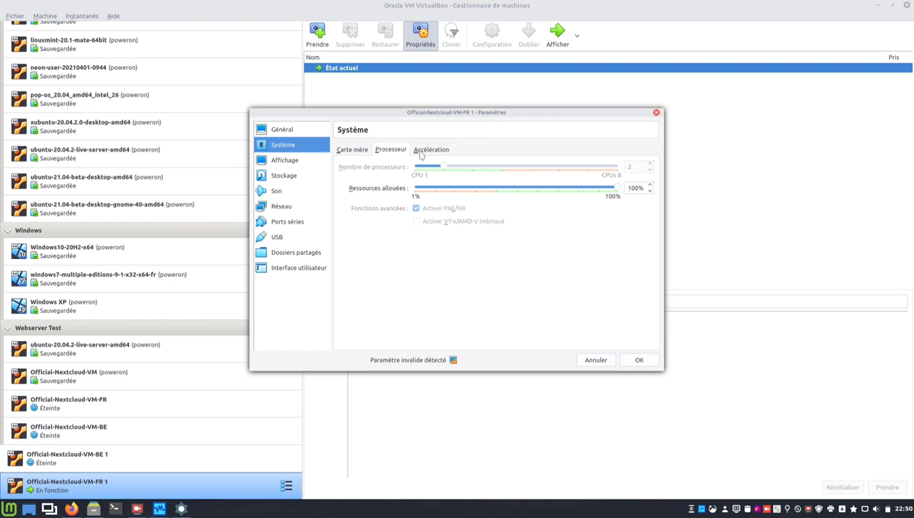
left_click(295, 177)
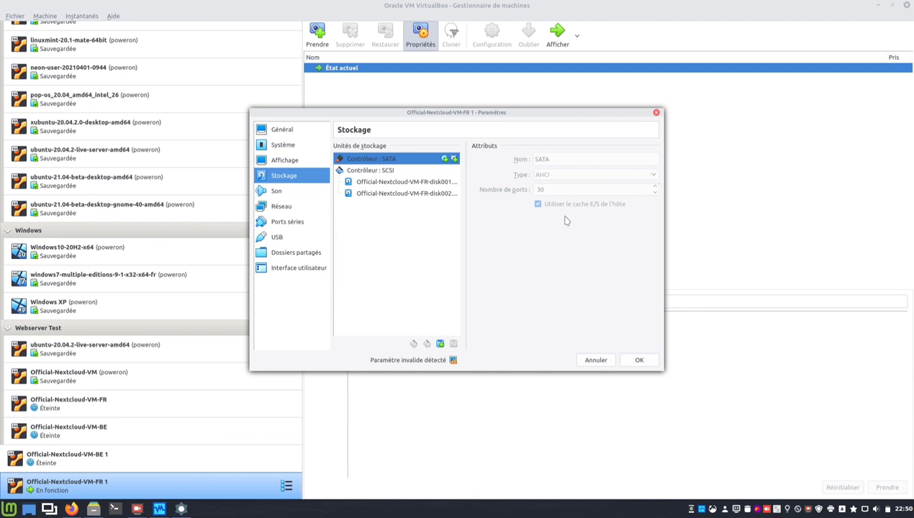
Compare disk001 and disk002 under the SCSI controller, then cancel the settings without saving.
left_click(417, 182)
mouse_move(417, 184)
left_mouse_down()
mouse_move(421, 209)
mouse_move(423, 192)
left_mouse_up()
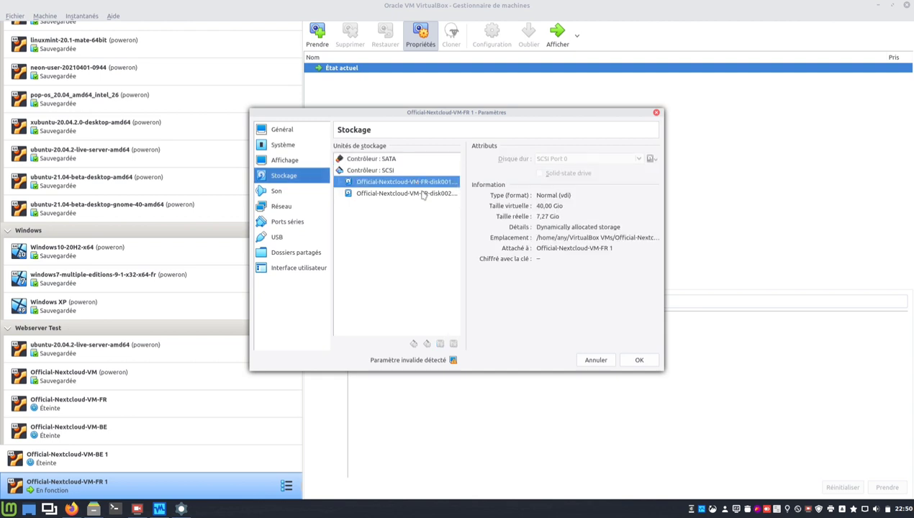
left_click(424, 194)
left_click(423, 182)
left_click(421, 195)
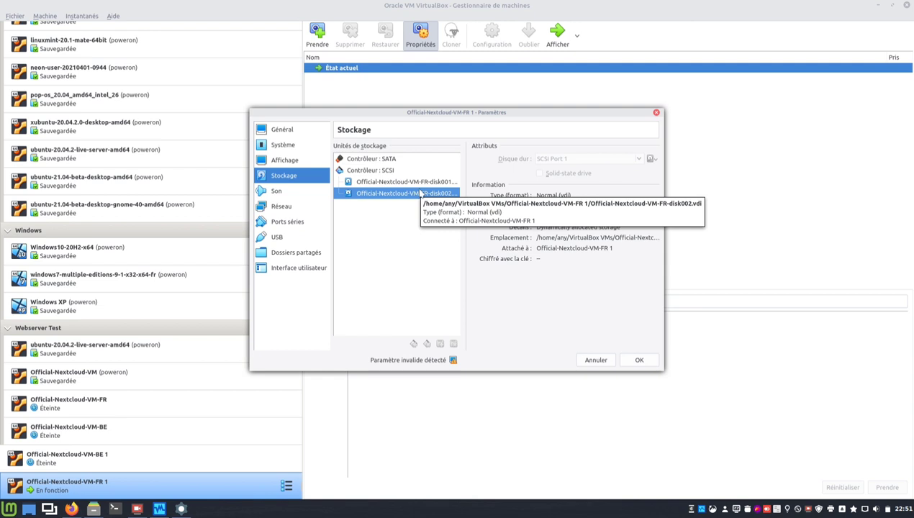
key("Up")
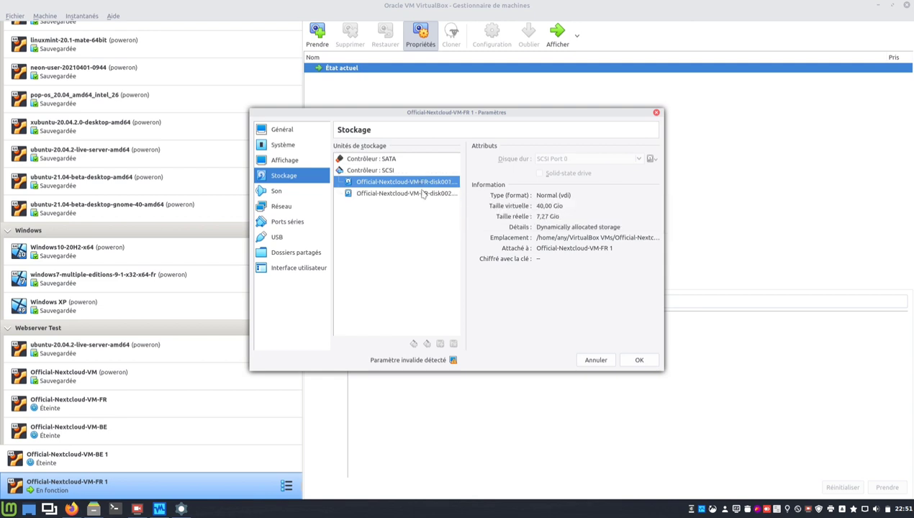
left_click(423, 194)
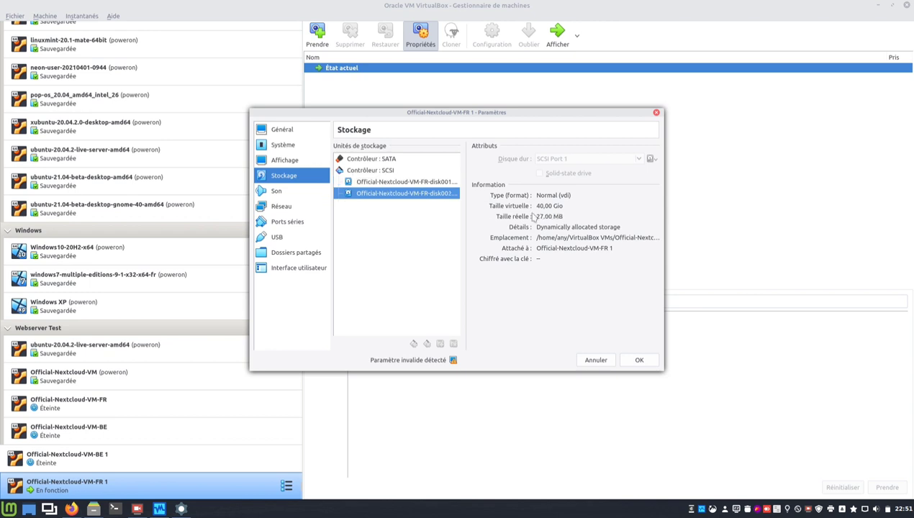
left_click(596, 359)
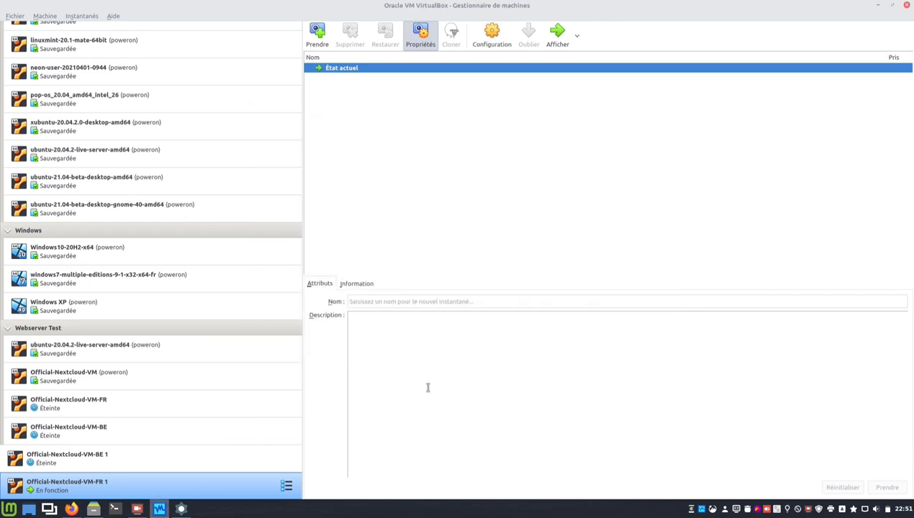
Confirm the VM console shows its login prompt, then reload the Nextcloud admin overview in Firefox.
left_click(181, 509)
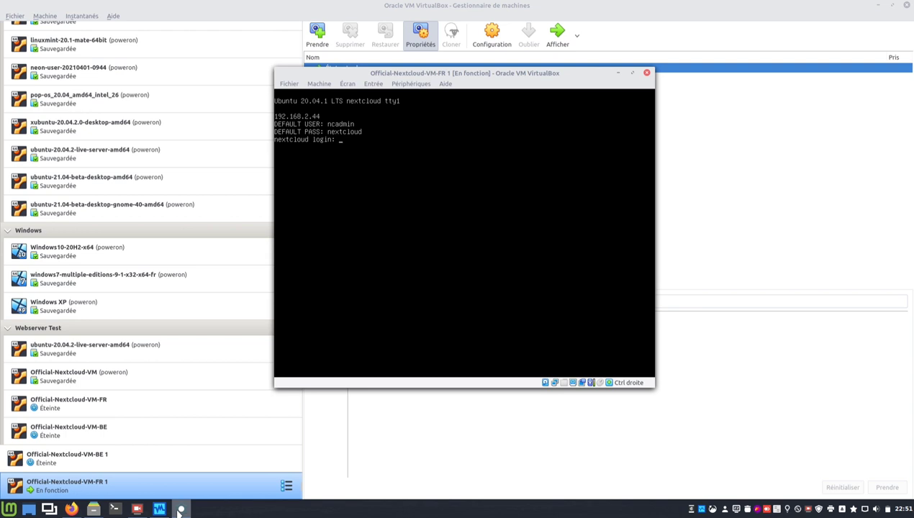
left_click(70, 509)
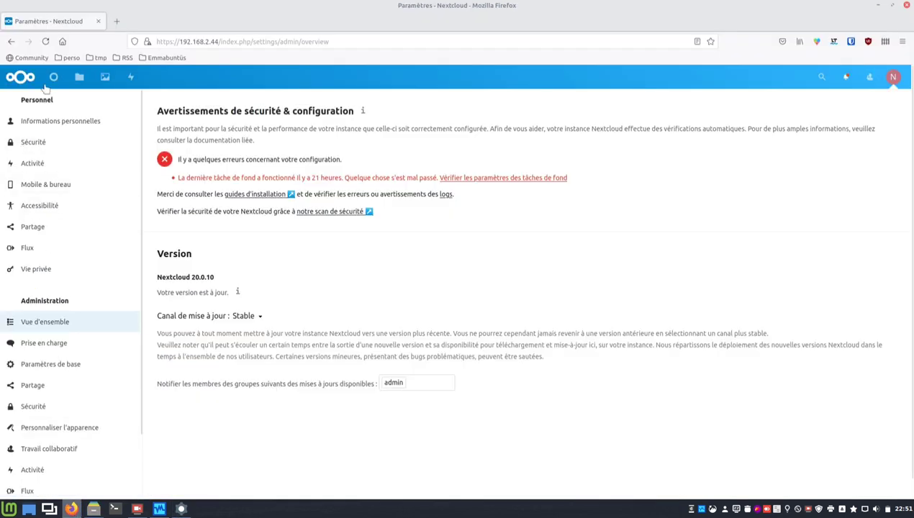
left_click(45, 41)
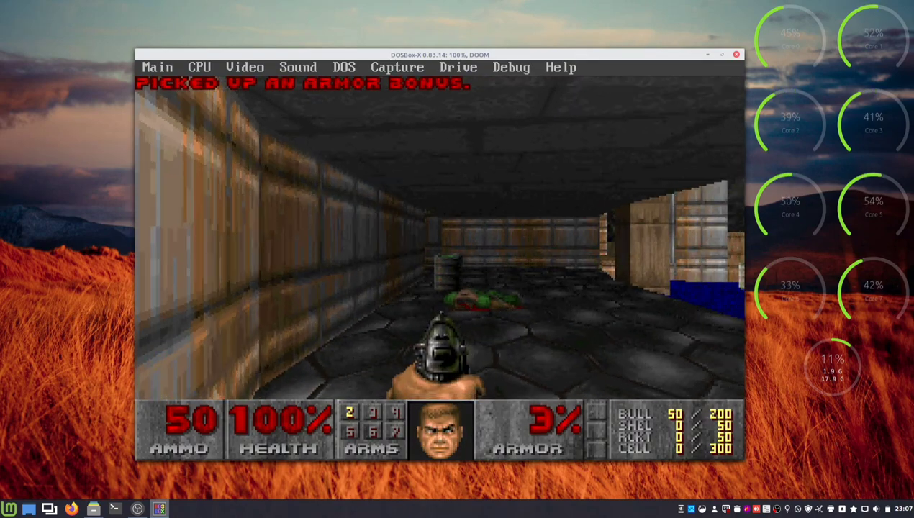
Shoot the barrel twice with the pistol and look around the corridor.
key("ctrl")
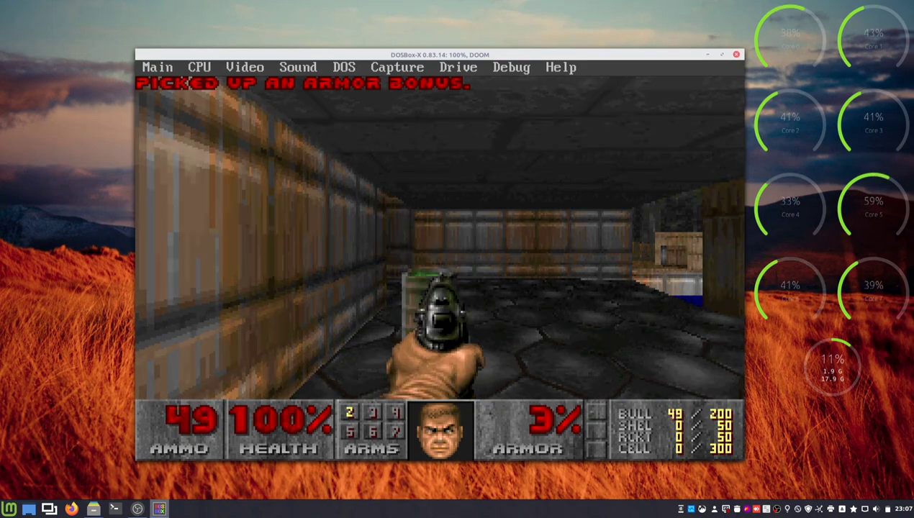
key("ctrl")
key("Up")
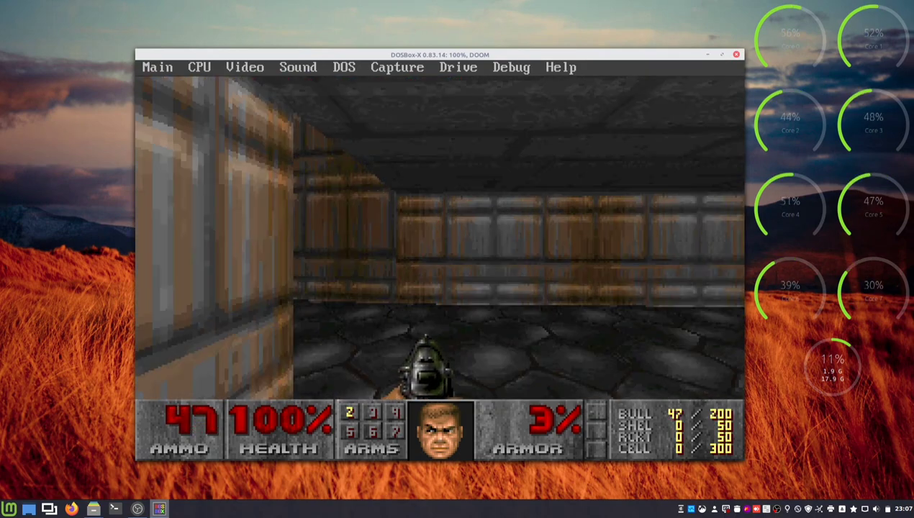
key("Left")
key("Left")
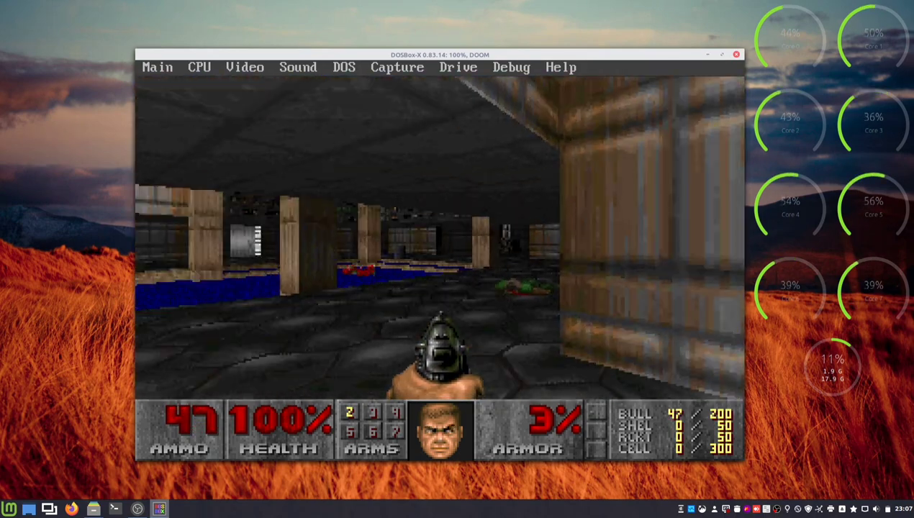
key("Right")
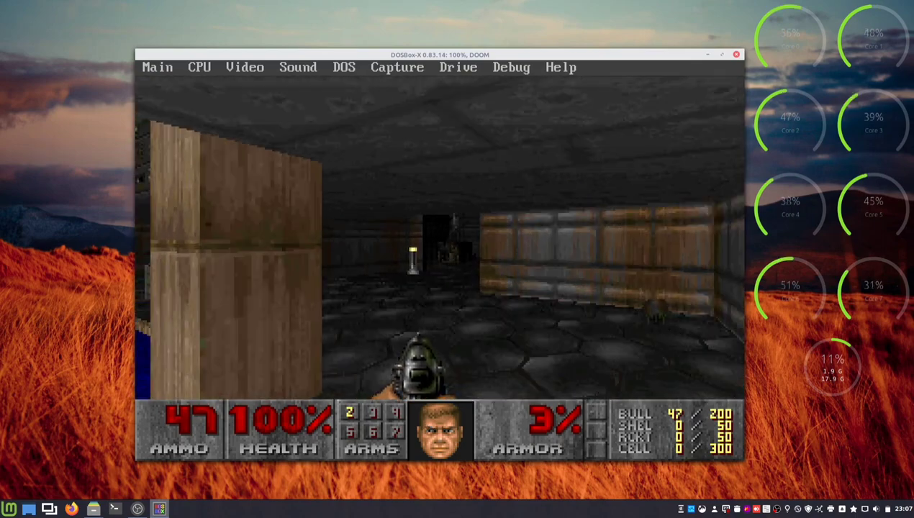
key("Left")
key("Right")
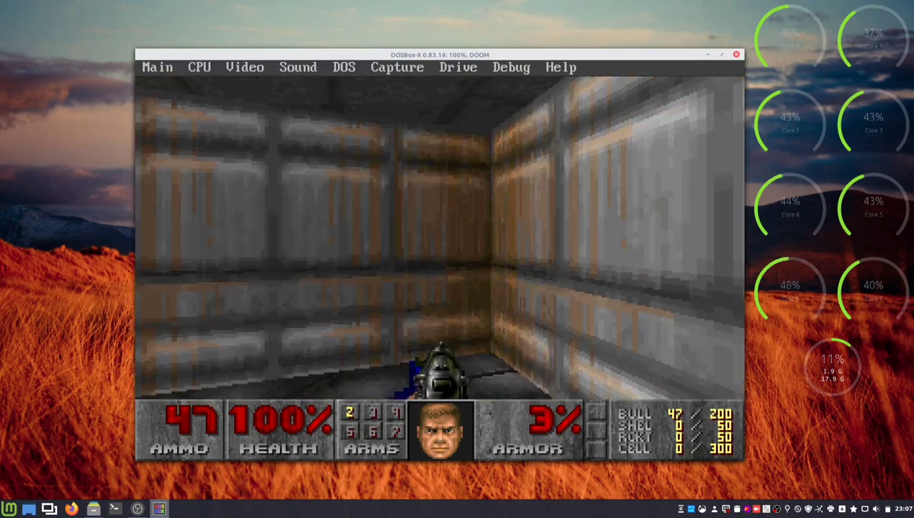
Grab the health bonus to reach 101%, head toward the blue pool and fire repeatedly.
key("Up")
key("Left")
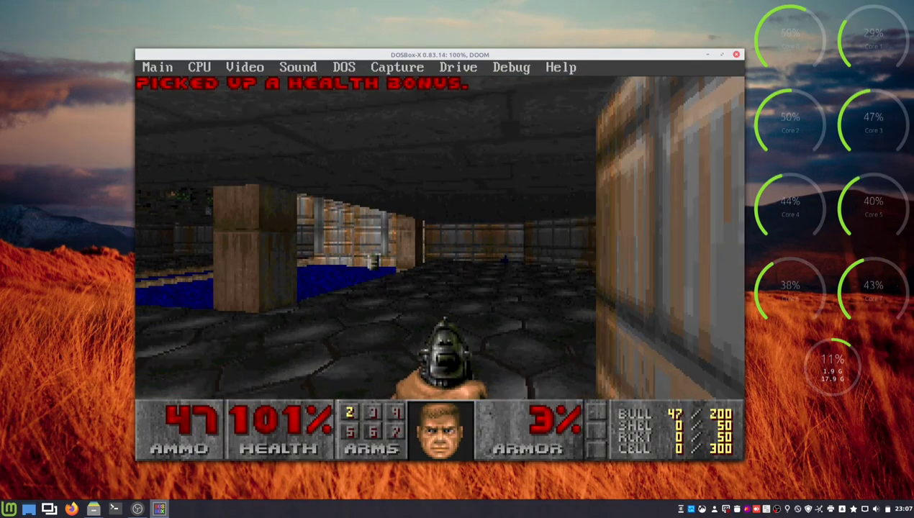
key("Up")
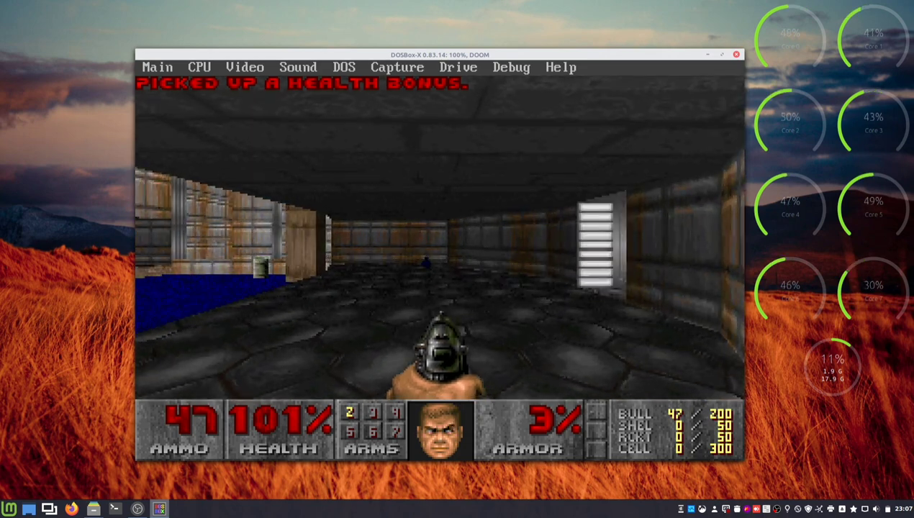
key("Left")
key("ctrl")
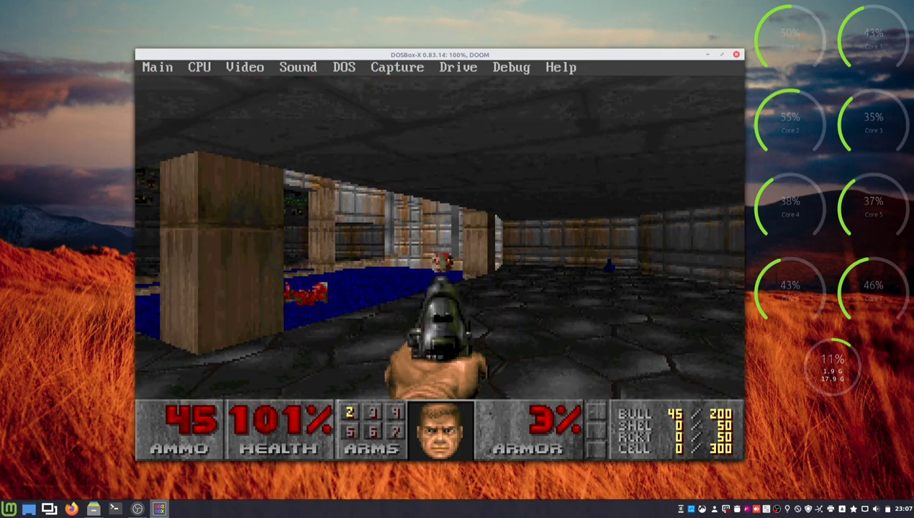